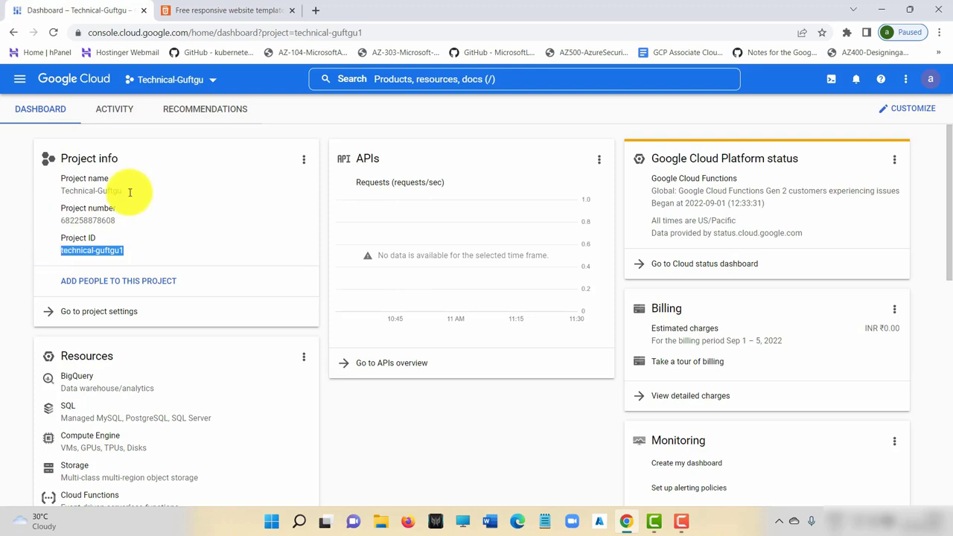
# - Open the Cloud Storage bucket list for the current project
pyautogui.click(19, 79)
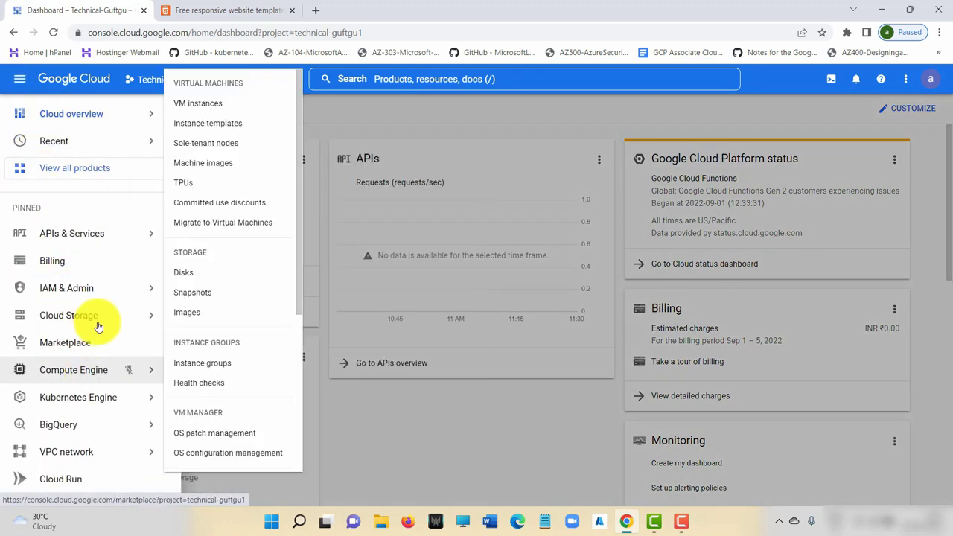
pyautogui.moveTo(96, 317)
pyautogui.click(206, 331)
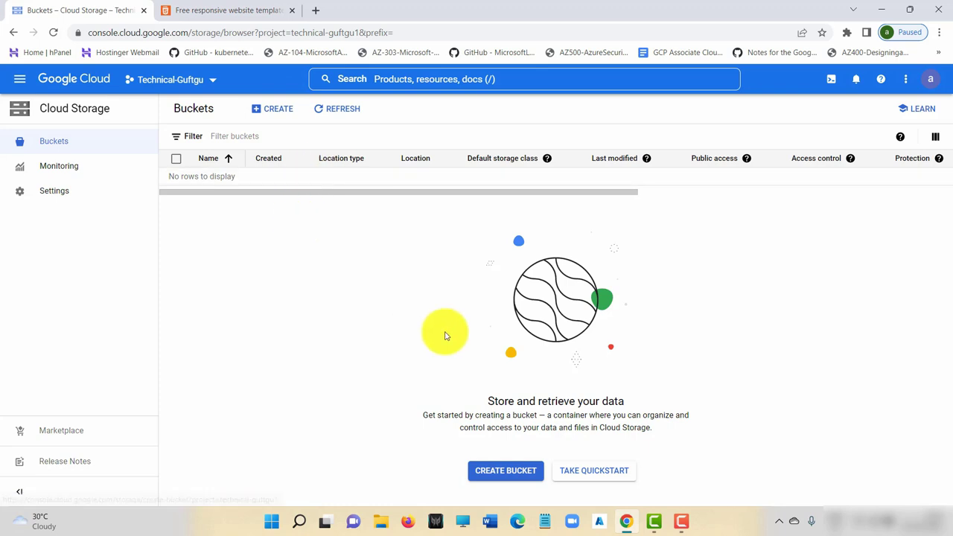
# - Start creating a new storage bucket and name it bucket5543
pyautogui.click(271, 108)
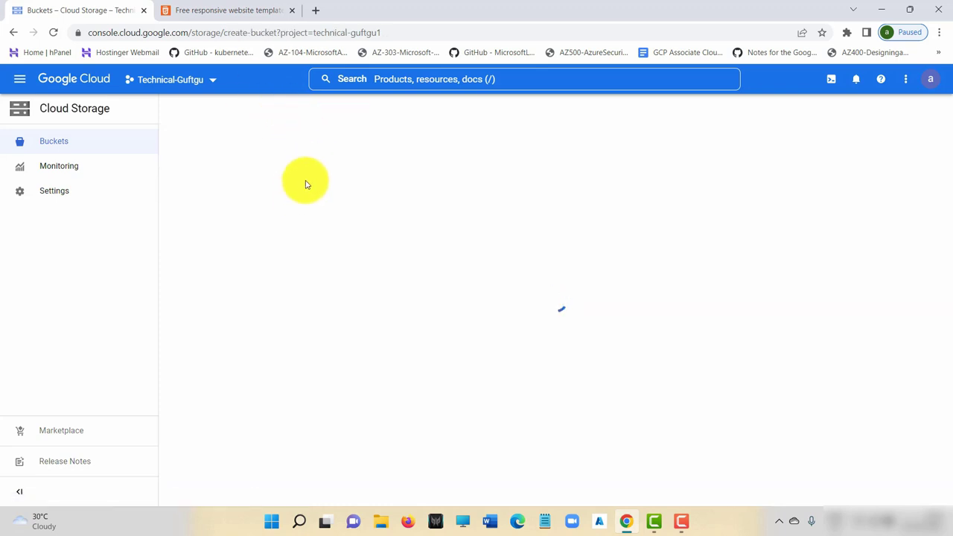
pyautogui.click(290, 200)
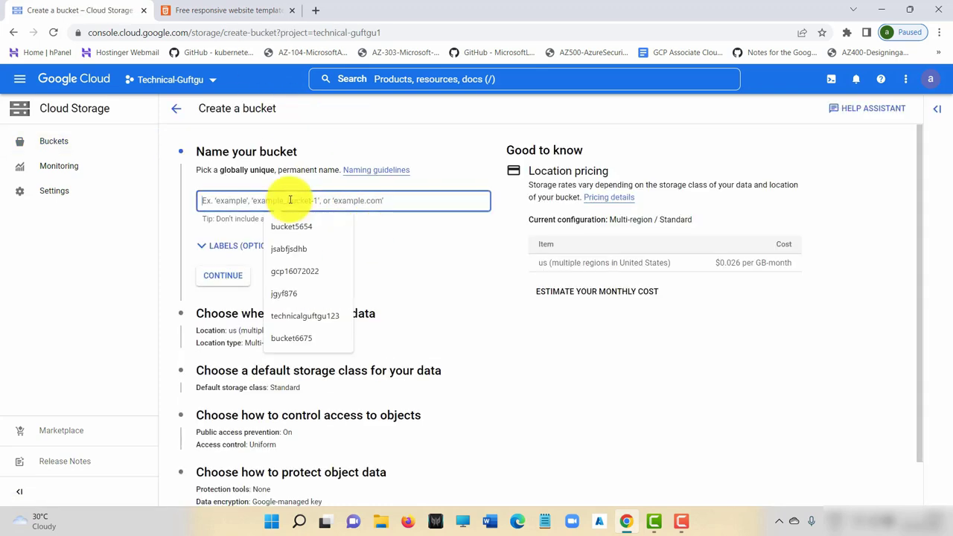
pyautogui.write('bucket5654')
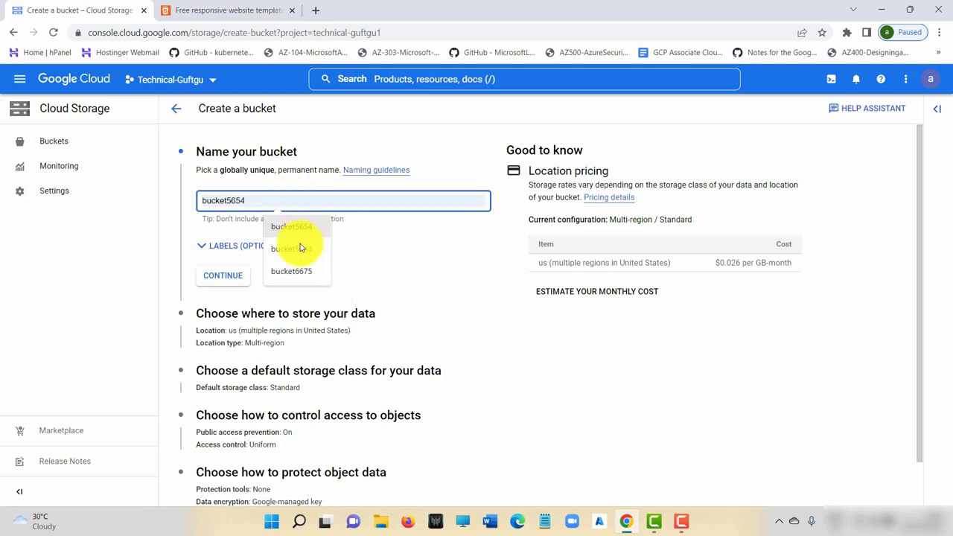
pyautogui.click(294, 249)
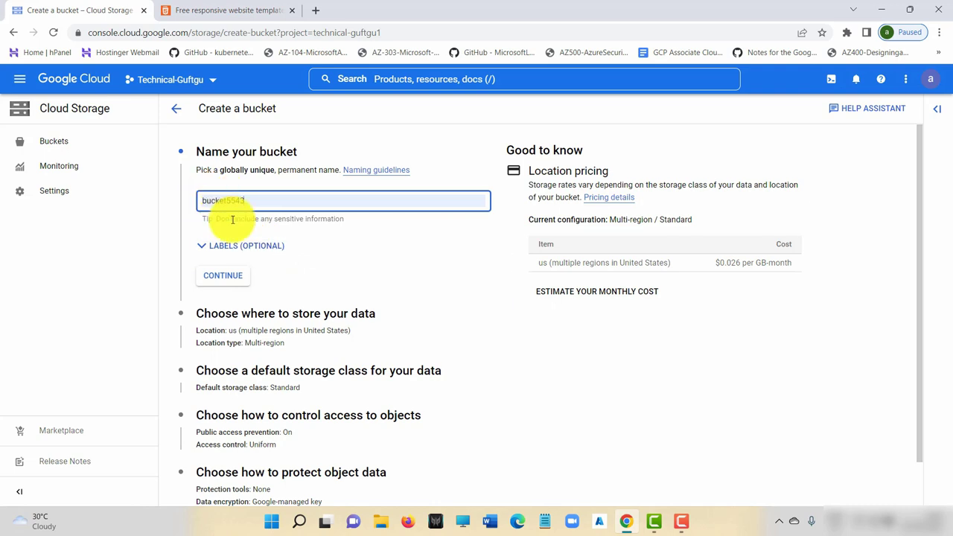
pyautogui.click(220, 279)
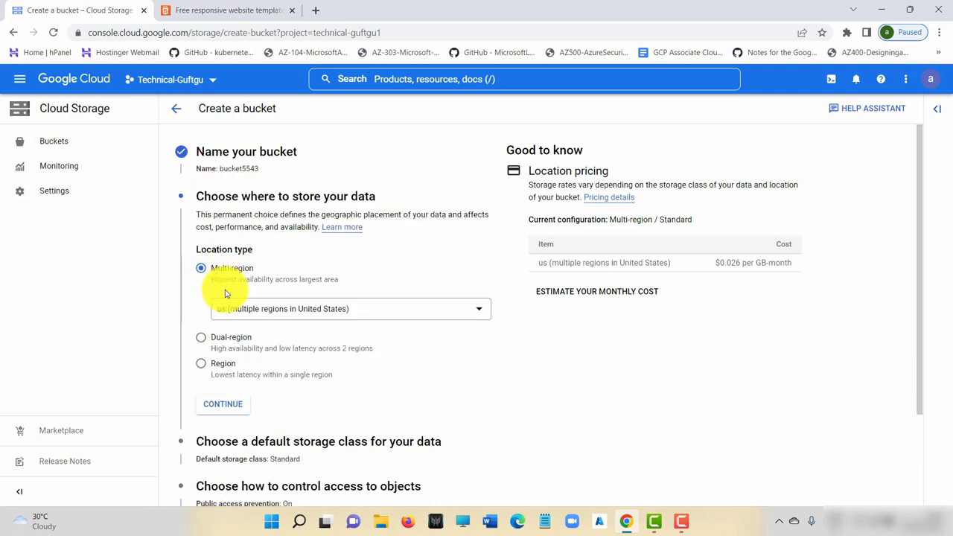
# - Create the bucket with the US multi-region location and Standard storage class, leaving public access prevention unenforced, and return to the bucket list
pyautogui.scroll(-3, 259, 350)
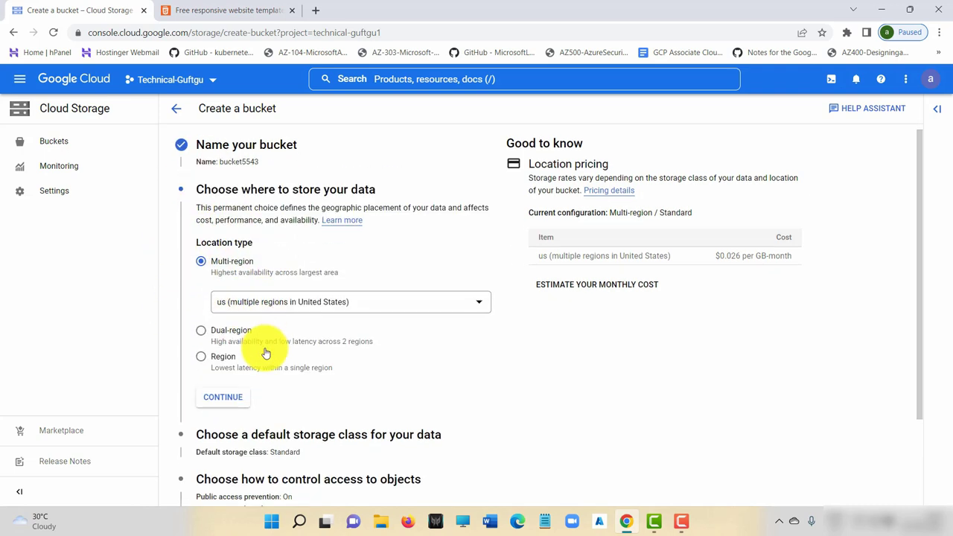
pyautogui.click(222, 284)
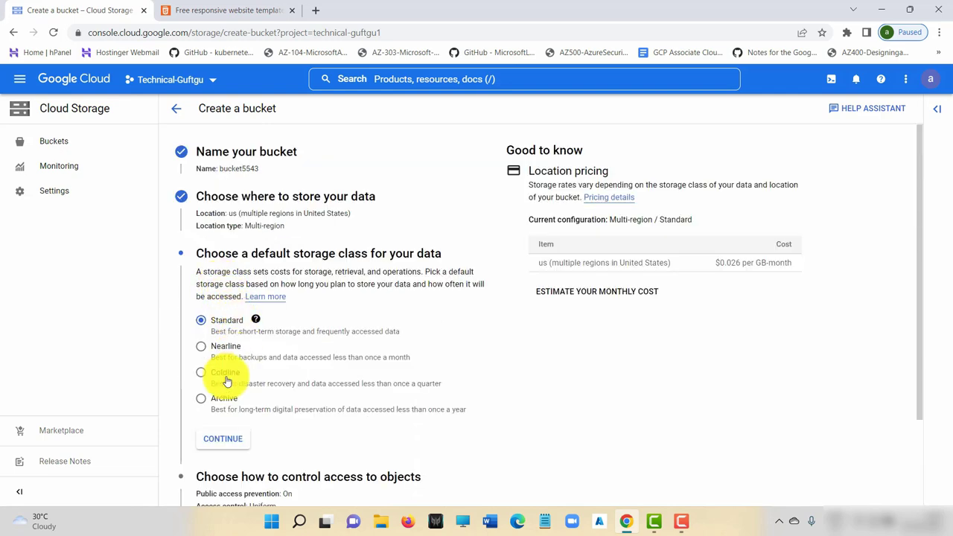
pyautogui.scroll(-2, 346, 378)
pyautogui.click(200, 482)
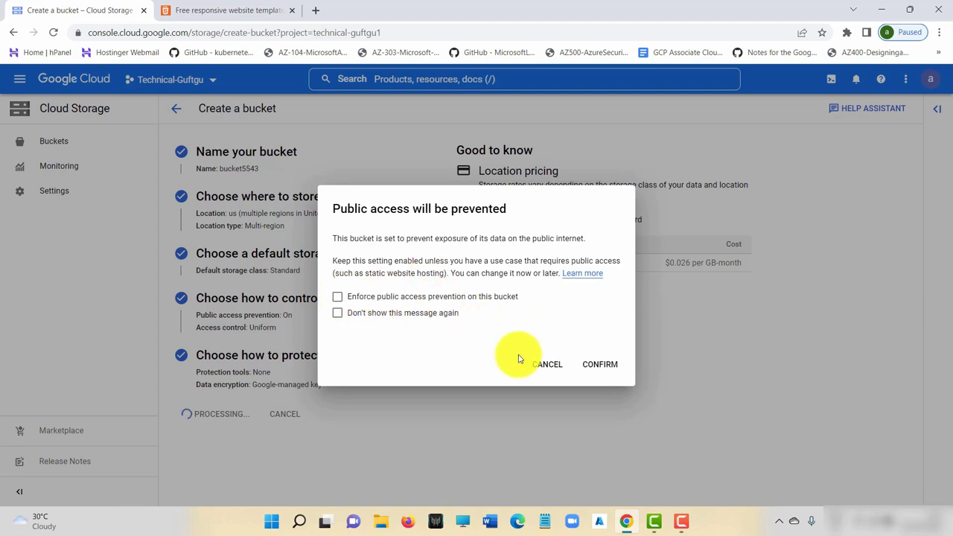
pyautogui.click(602, 366)
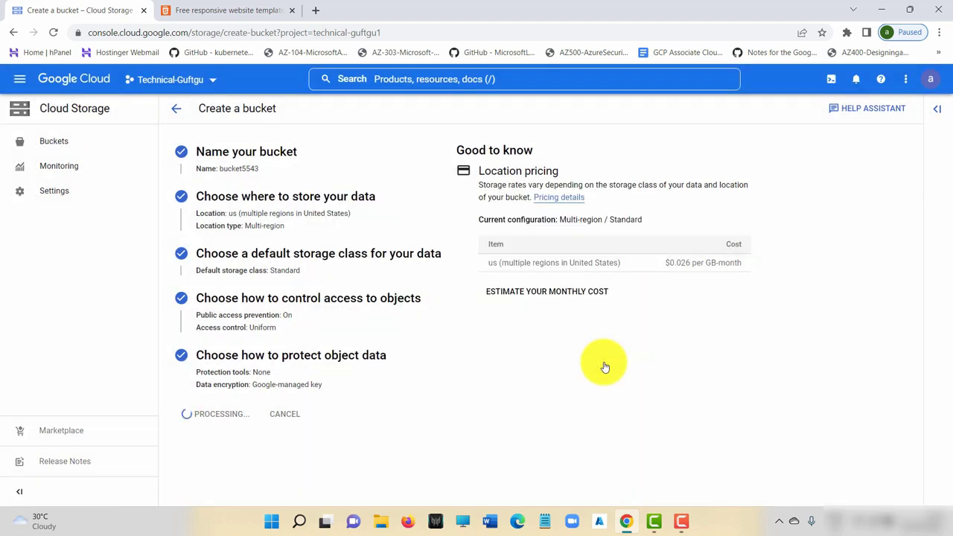
pyautogui.click(178, 108)
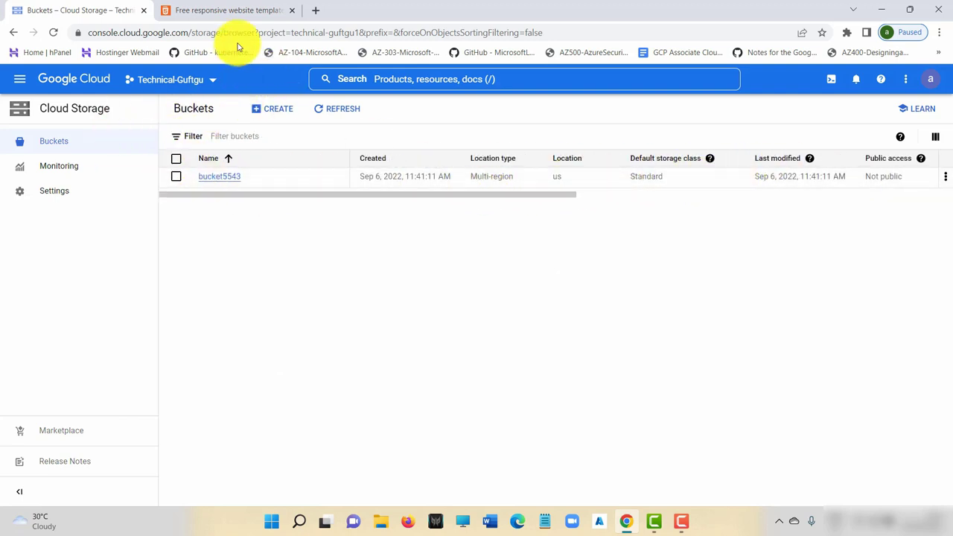
# - Open a Cloud Shell terminal for the project and enlarge its pane
pyautogui.click(831, 80)
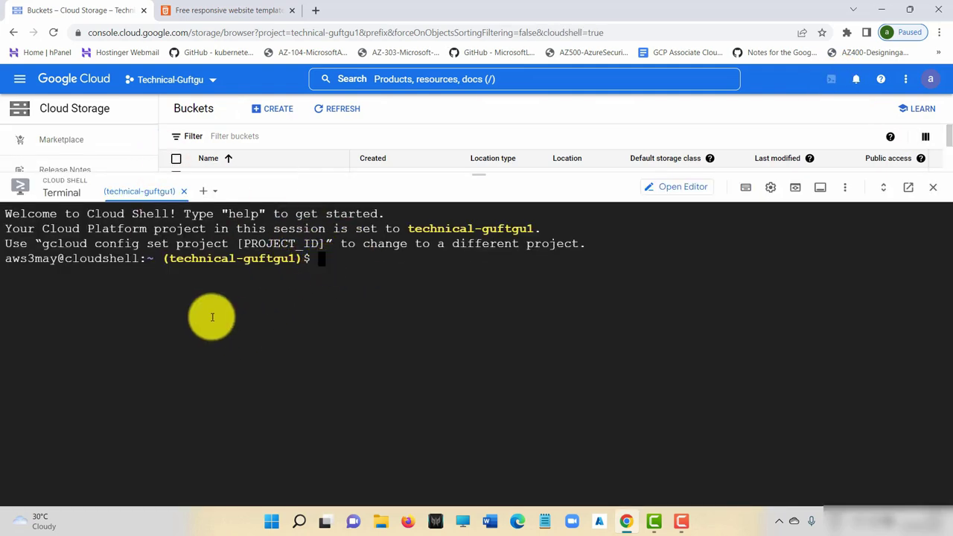
pyautogui.moveTo(481, 176); pyautogui.dragTo(485, 143)
# - Find the Simplestyle Banner template on html5webtemplates.co.uk and copy its download link address
pyautogui.click(227, 11)
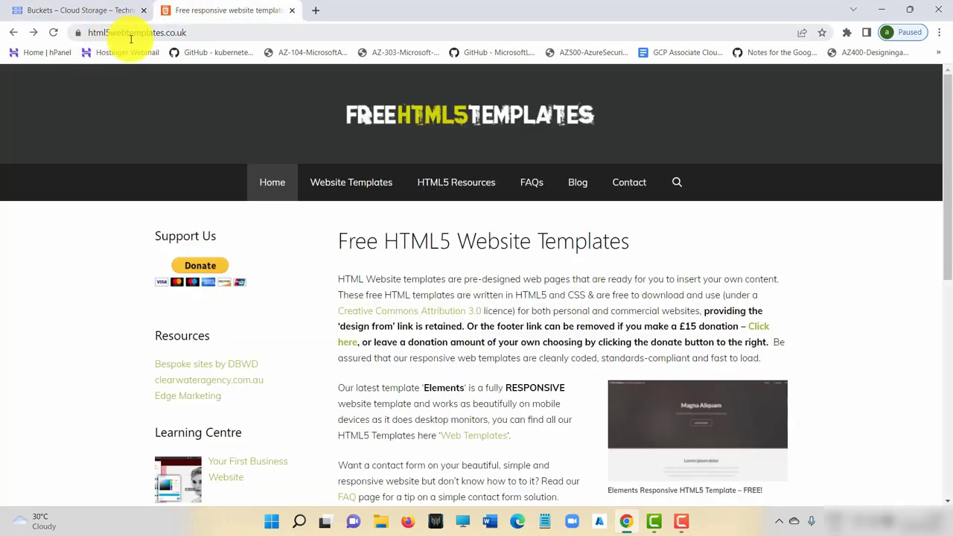
pyautogui.click(190, 33)
pyautogui.press('Right')
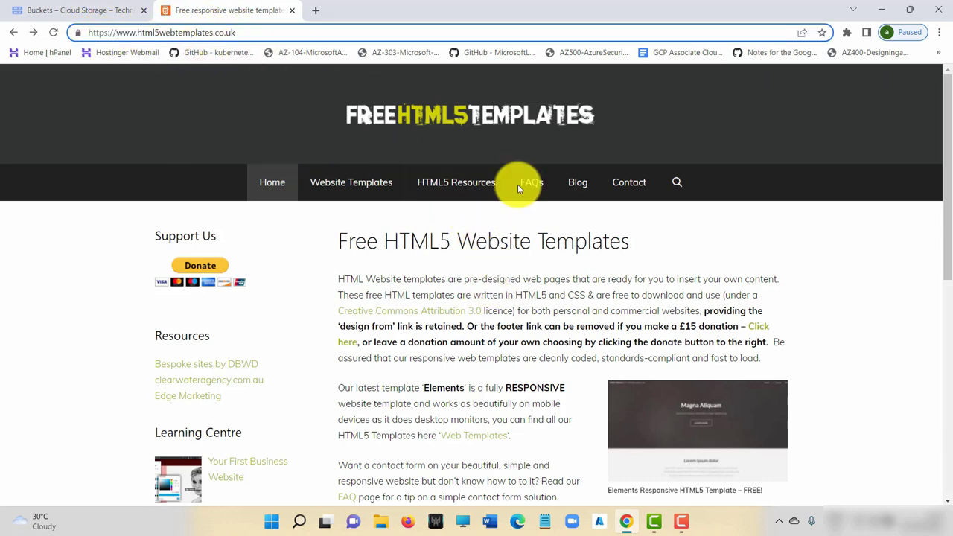
pyautogui.scroll(-7, 536, 251)
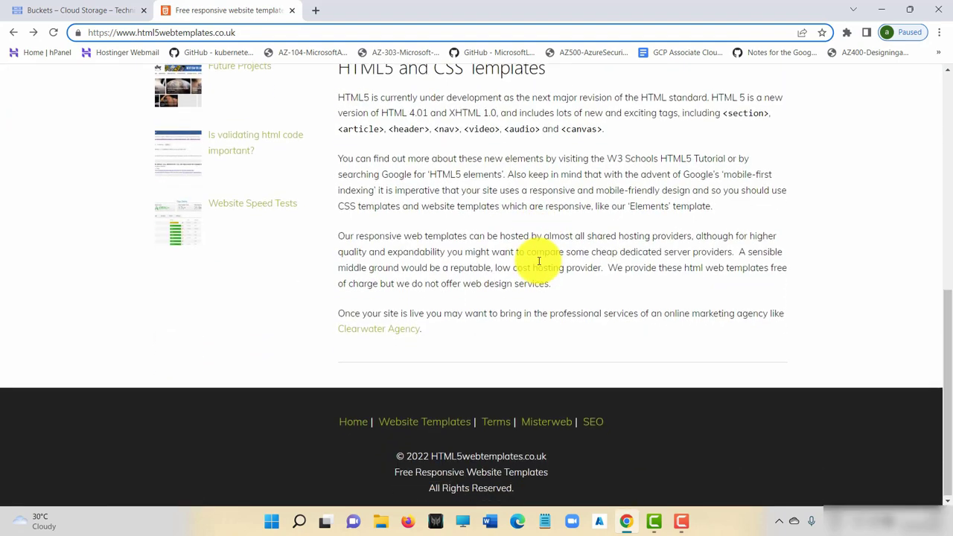
pyautogui.scroll(7, 539, 261)
pyautogui.click(355, 152)
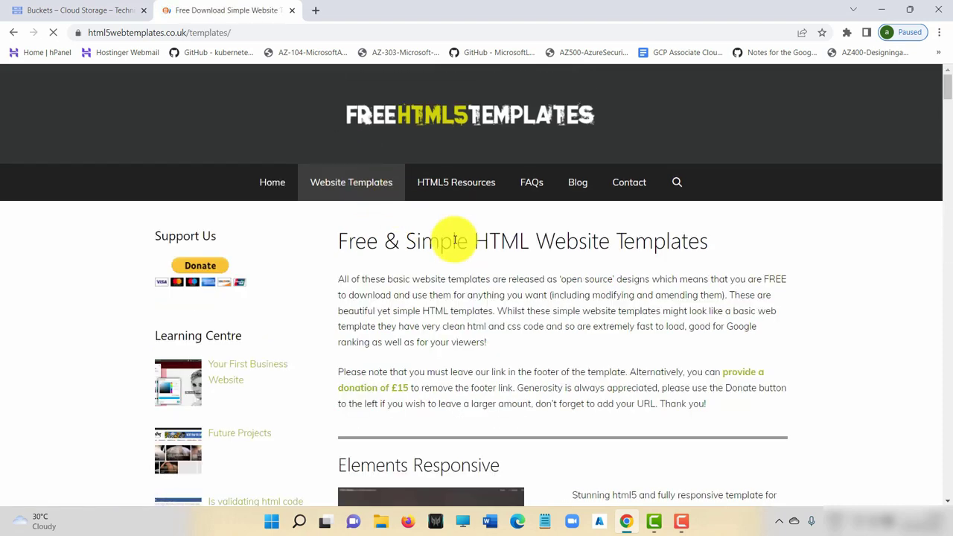
pyautogui.scroll(-9, 629, 273)
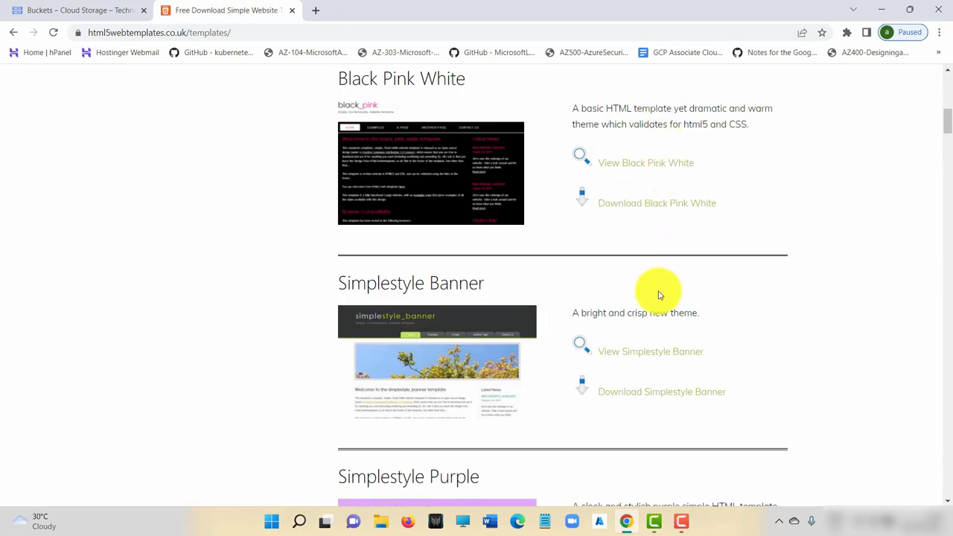
pyautogui.rightClick(672, 396)
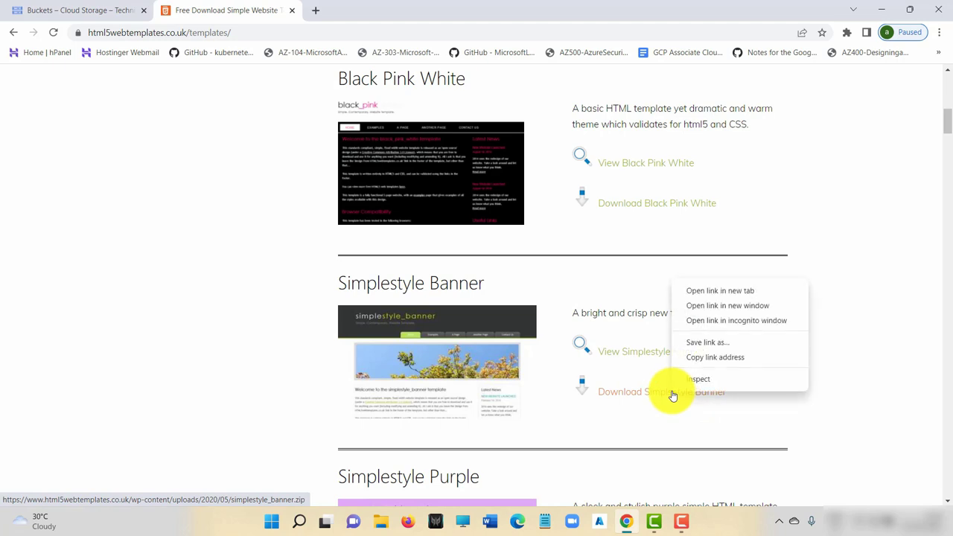
pyautogui.click(720, 361)
# - Download the template archive simplestyle_banner.zip into Cloud Shell using wget with the copied link
pyautogui.click(97, 15)
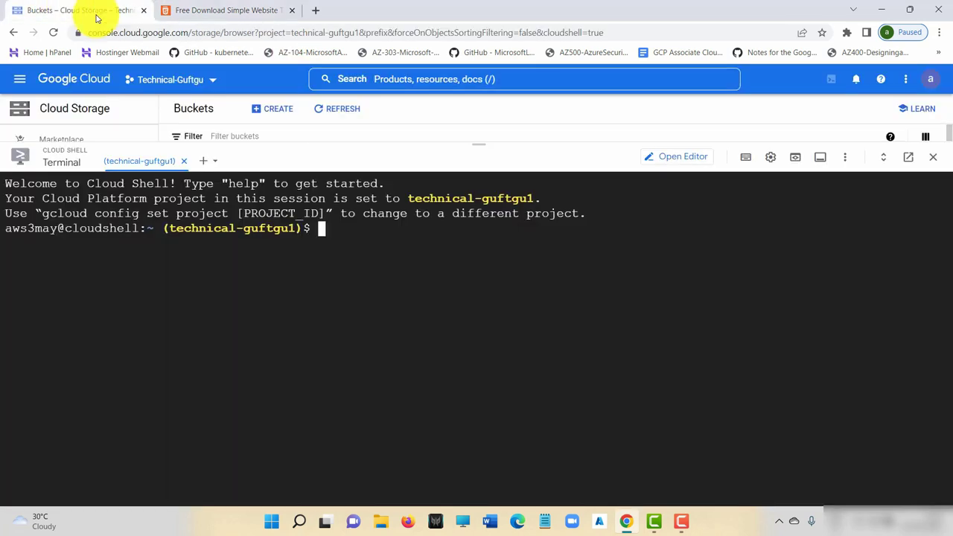
pyautogui.press('capslock')
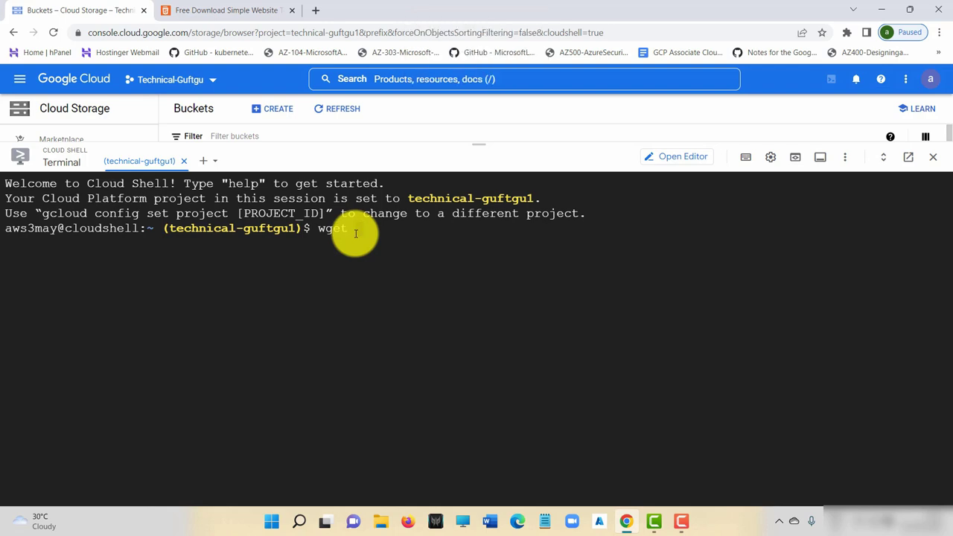
pyautogui.rightClick(374, 227)
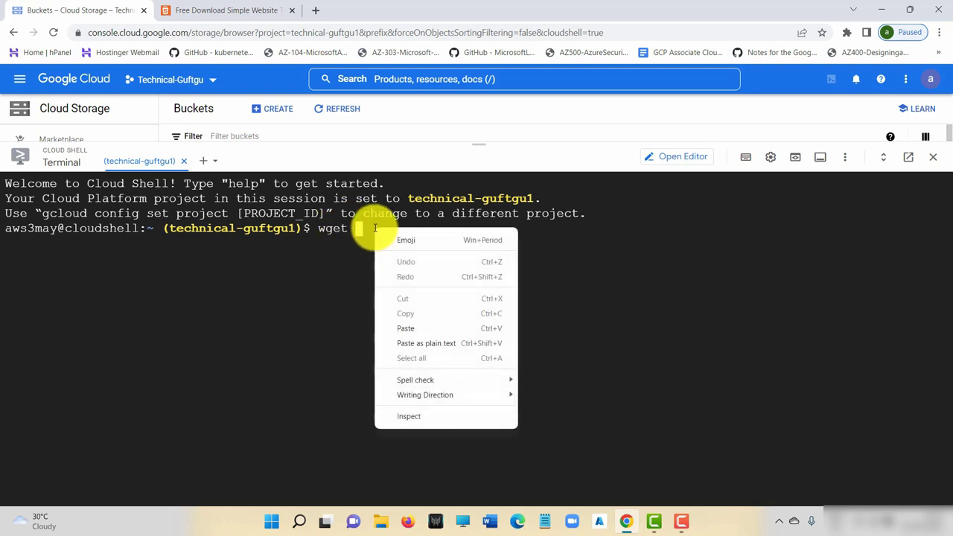
pyautogui.click(415, 329)
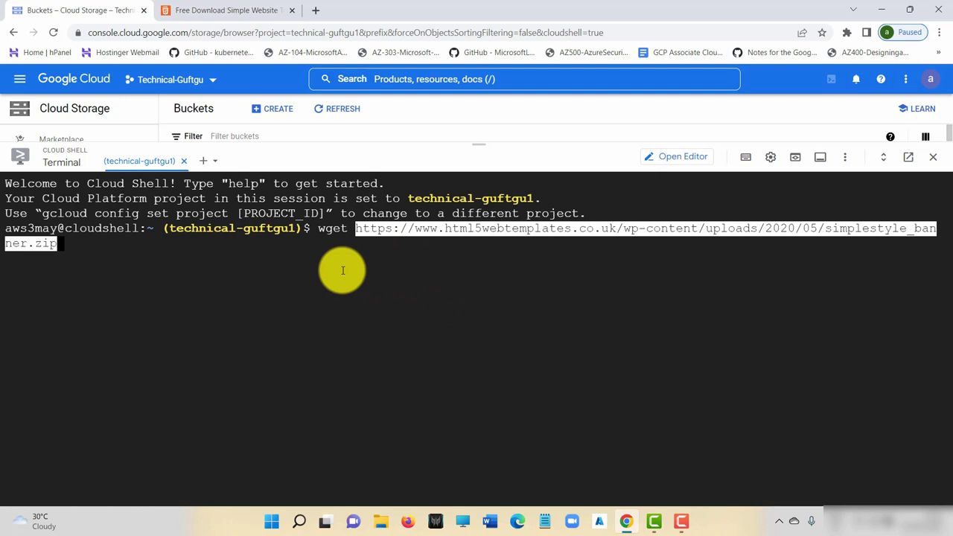
pyautogui.press('Return')
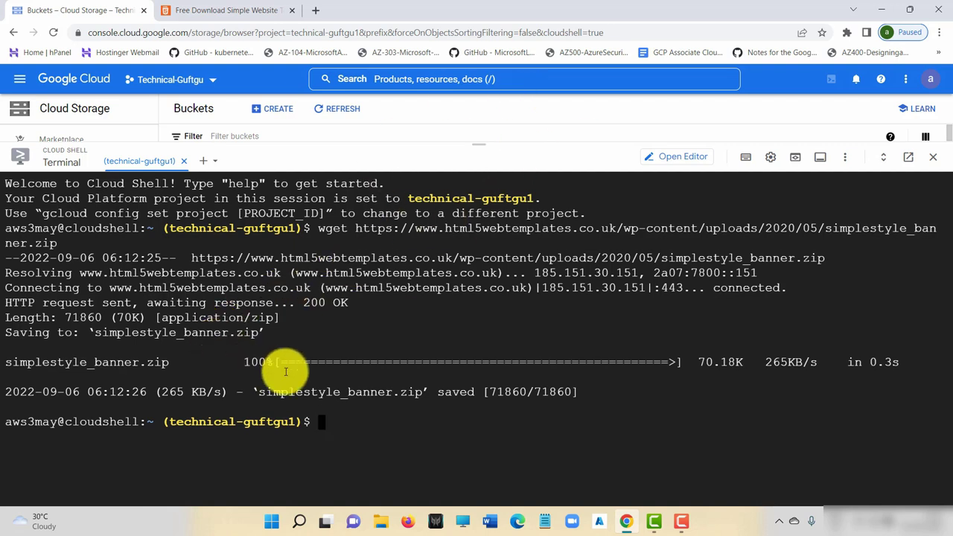
# - List the files in the Cloud Shell home directory to check for the downloaded template archive
pyautogui.tripleClick(239, 360)
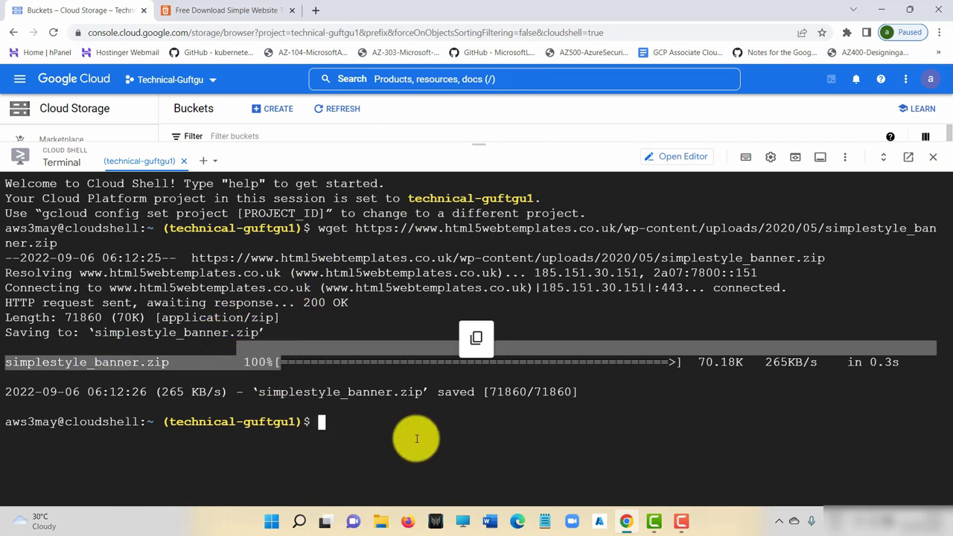
pyautogui.click(373, 421)
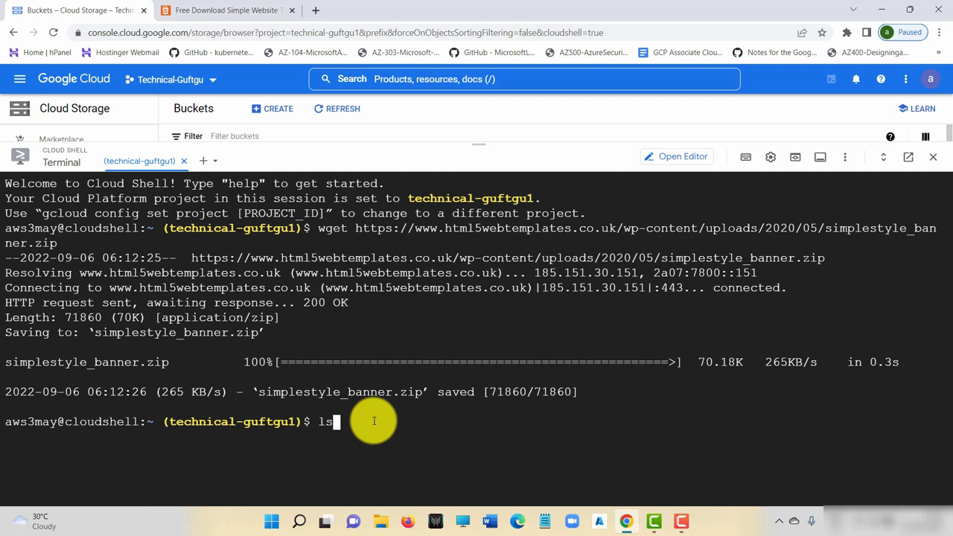
pyautogui.write('ls')
pyautogui.press('Return')
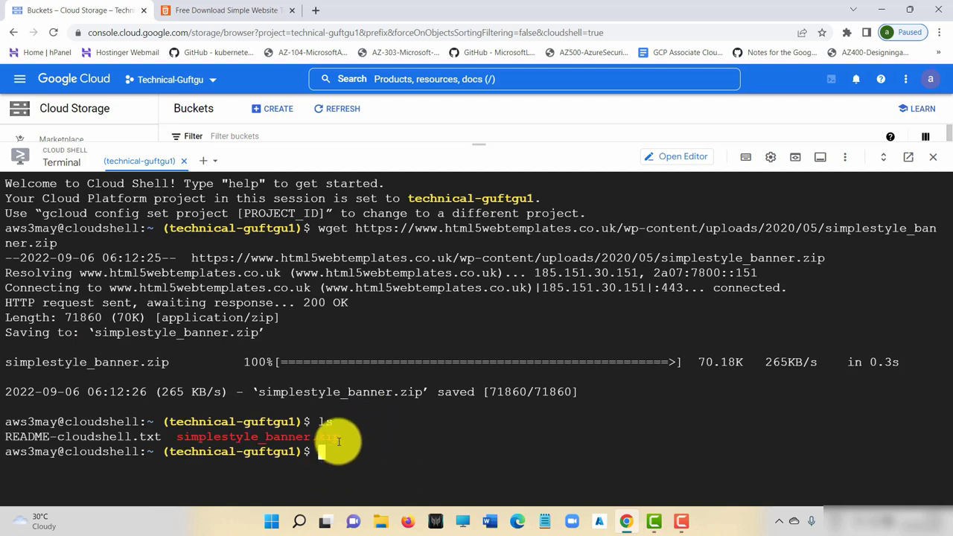
pyautogui.moveTo(340, 438); pyautogui.dragTo(173, 437)
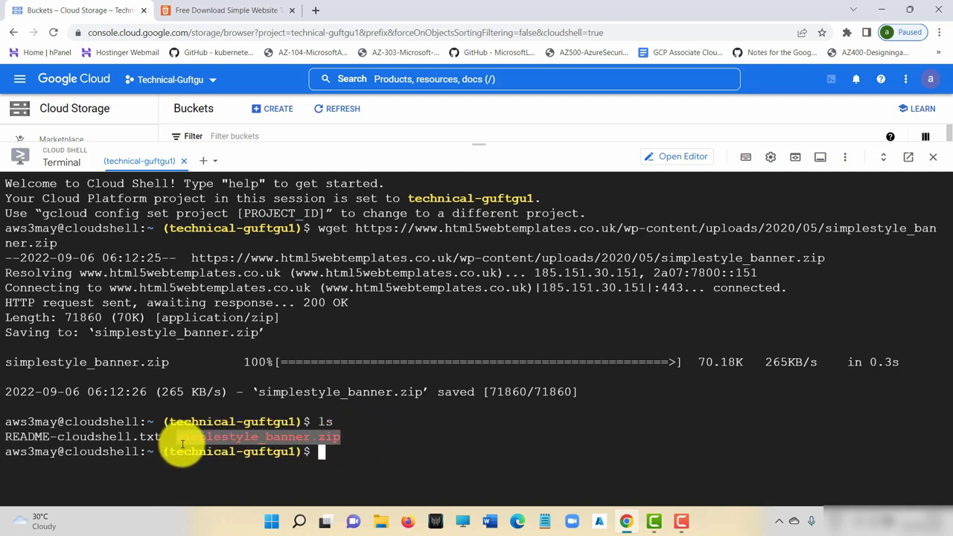
# - Create a directory named website in the Cloud Shell home directory
pyautogui.click(325, 455)
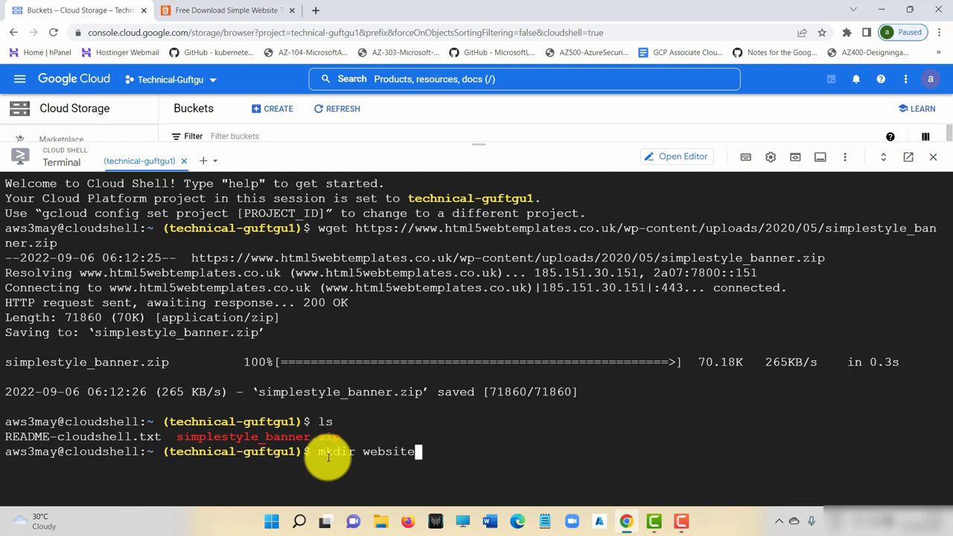
pyautogui.press('Return')
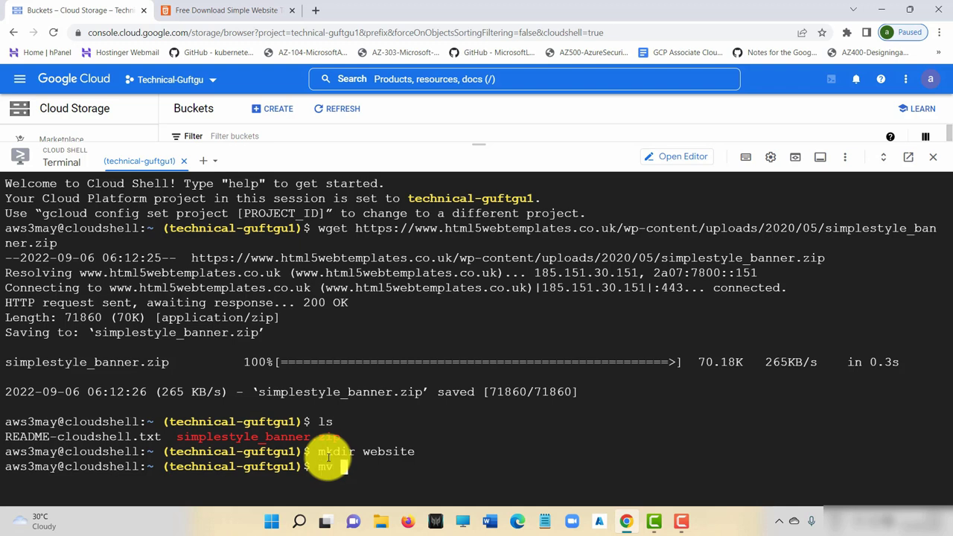
# - Move simplestyle_banner.zip from the Cloud Shell home directory into the website directory with mv
pyautogui.write('mv')
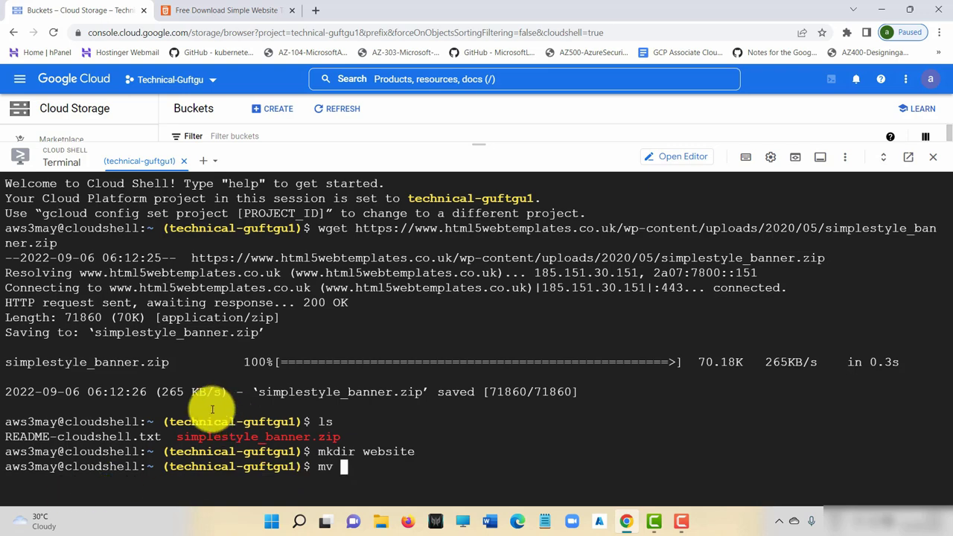
pyautogui.moveTo(177, 438); pyautogui.dragTo(336, 440)
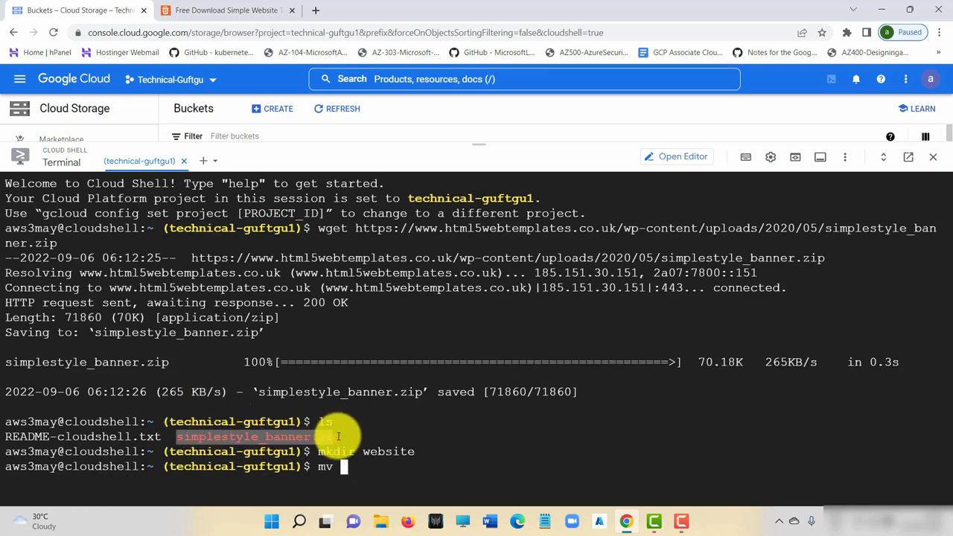
pyautogui.tripleClick(335, 437)
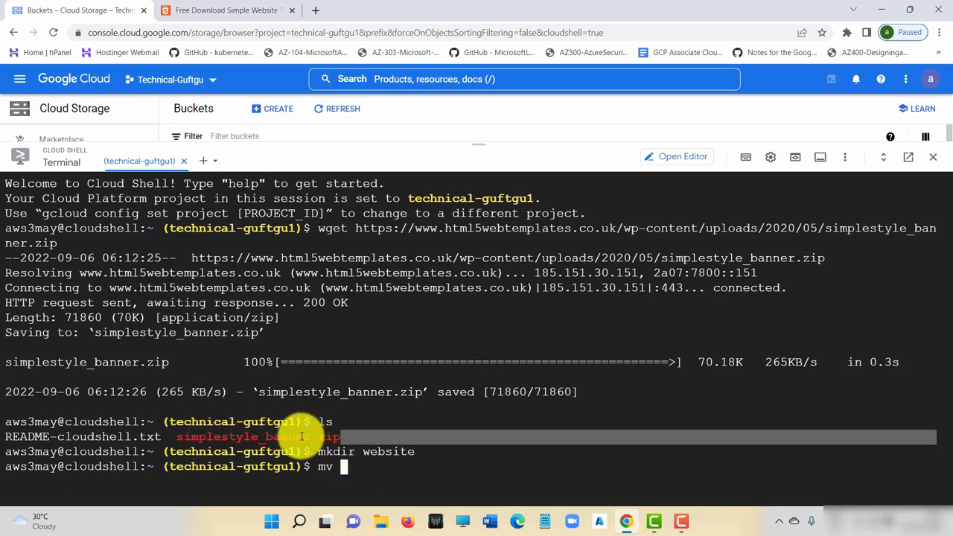
pyautogui.click(359, 467)
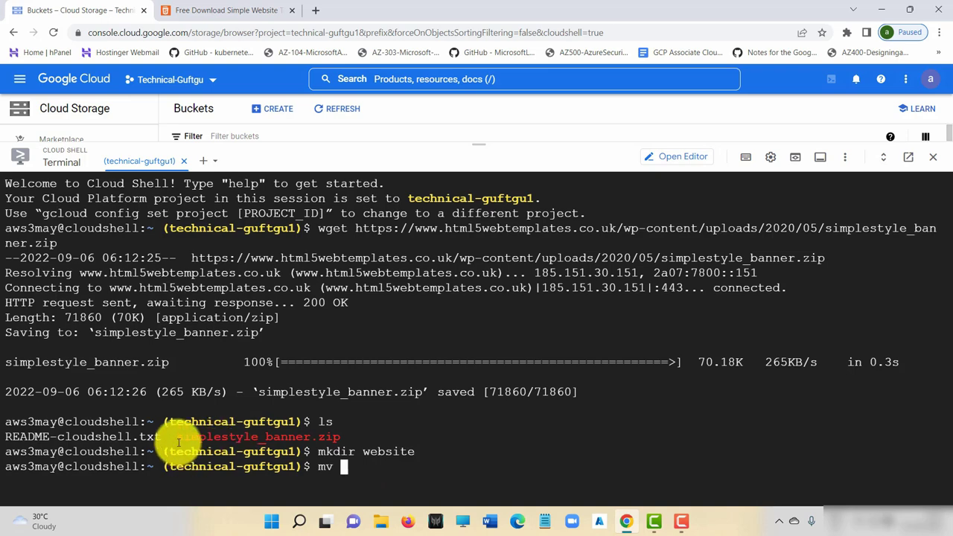
pyautogui.moveTo(178, 437); pyautogui.dragTo(338, 439)
pyautogui.rightClick(354, 466)
pyautogui.click(402, 333)
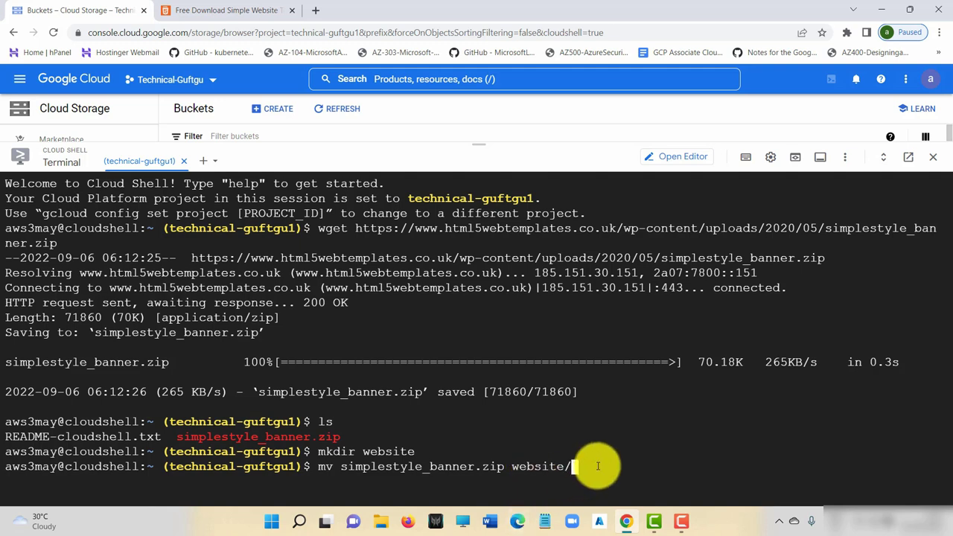
pyautogui.press('Return')
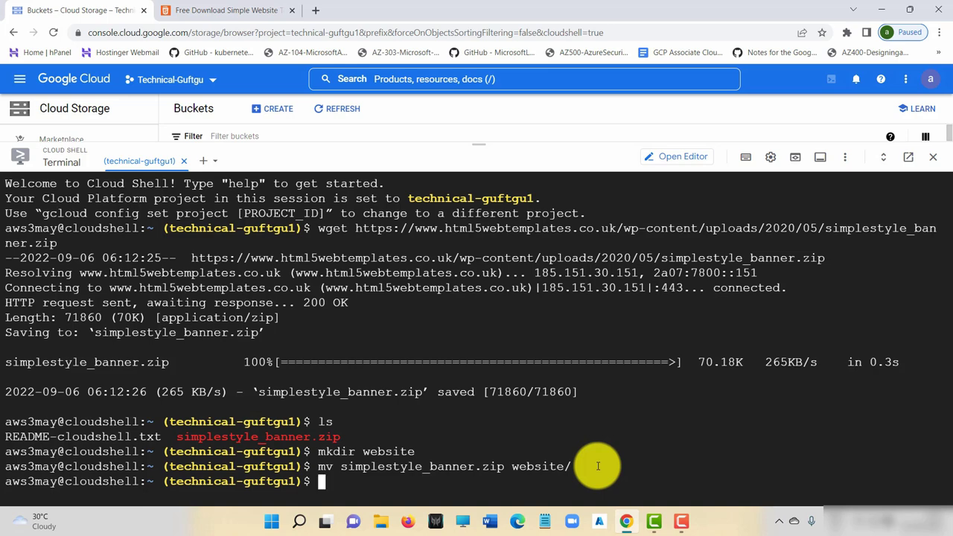
# - List the home directory, then change into the website directory and list its contents to check for the archive
pyautogui.press('Return')
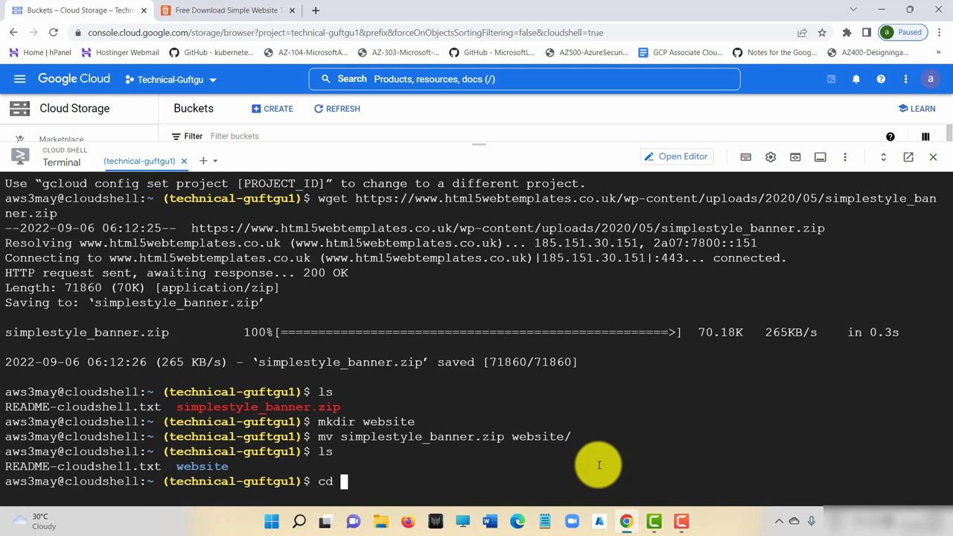
pyautogui.write('cd website')
pyautogui.press('Return')
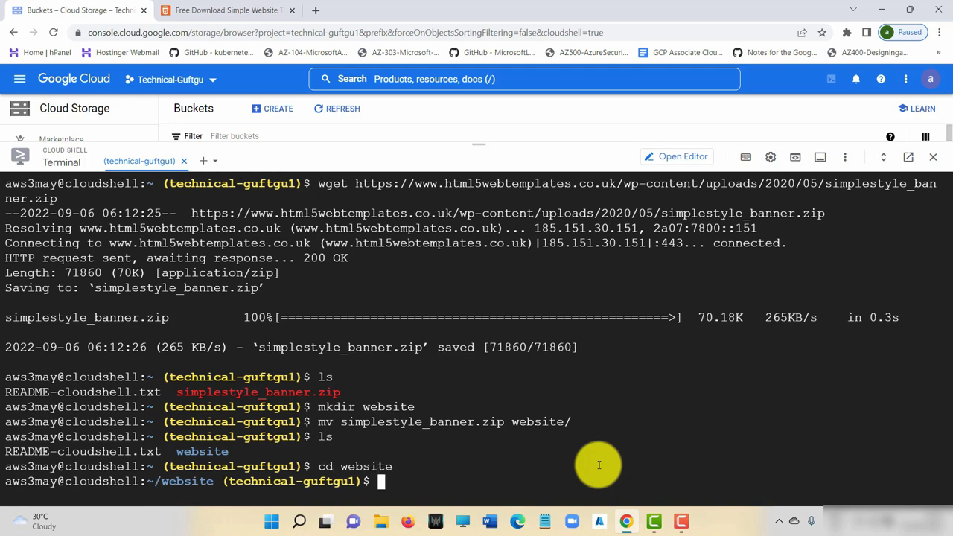
pyautogui.press('Return')
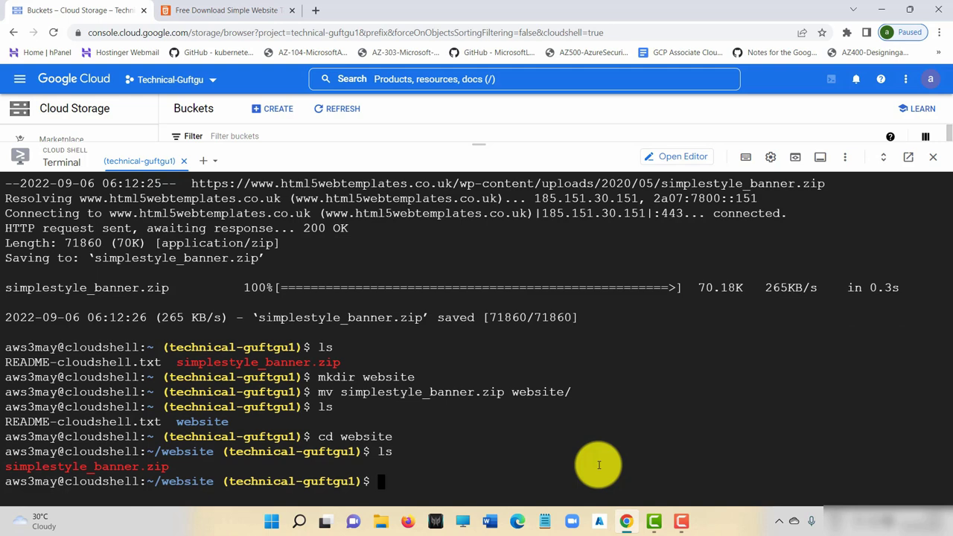
pyautogui.moveTo(169, 466); pyautogui.dragTo(6, 468)
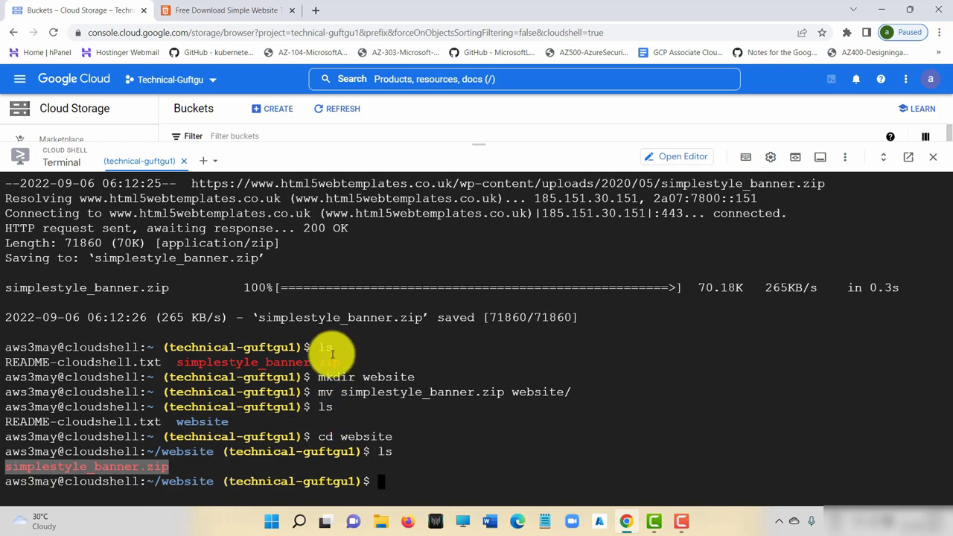
pyautogui.click(187, 469)
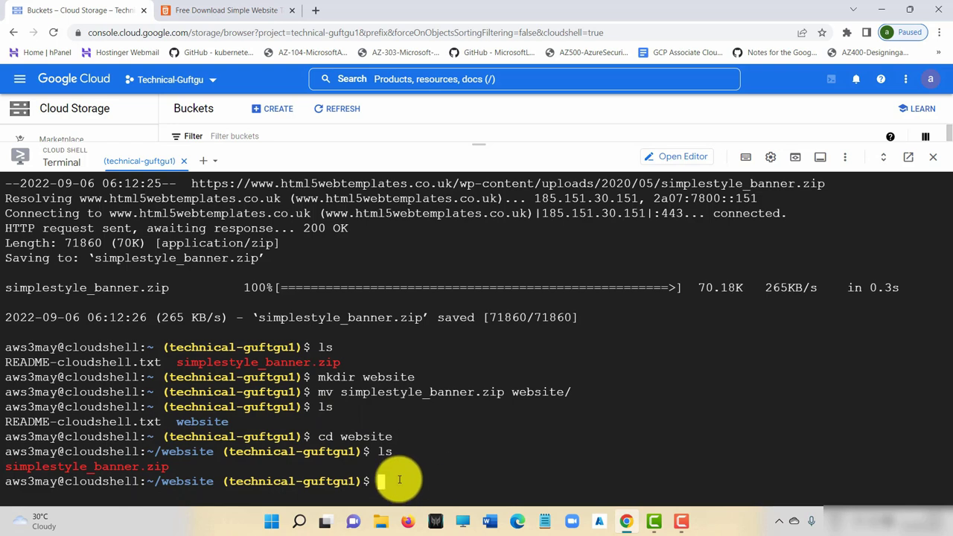
# - Extract the simplestyle_banner.zip archive inside the website directory with unzip
pyautogui.click(399, 480)
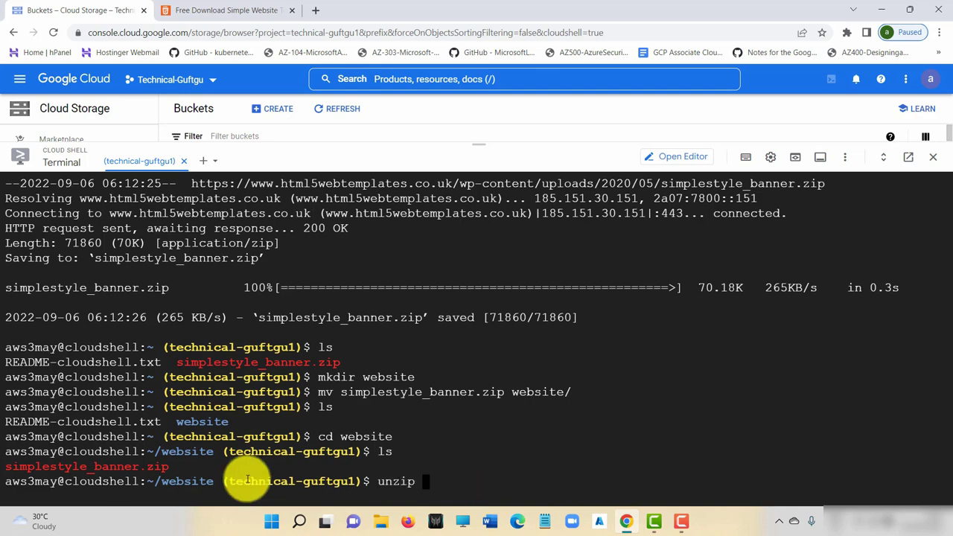
pyautogui.moveTo(7, 466); pyautogui.dragTo(202, 472)
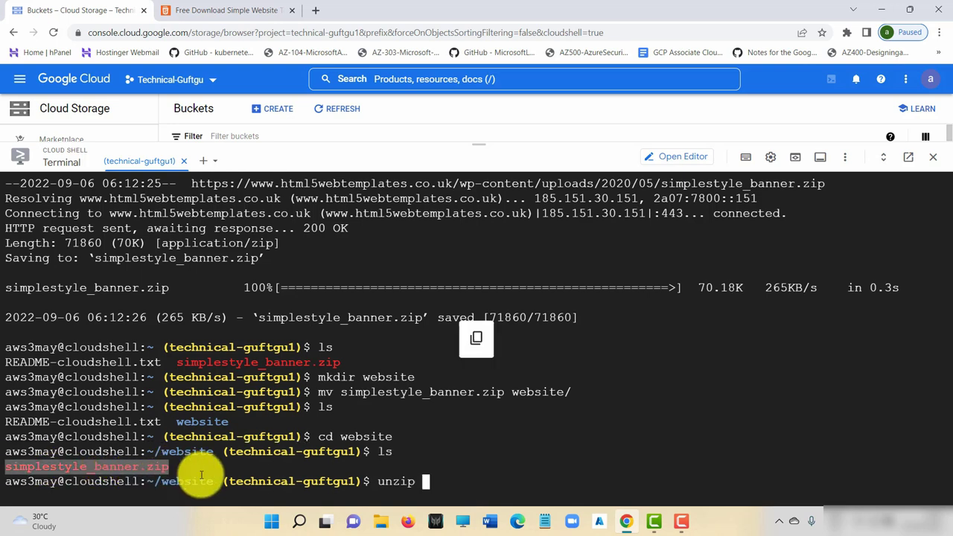
pyautogui.rightClick(438, 481)
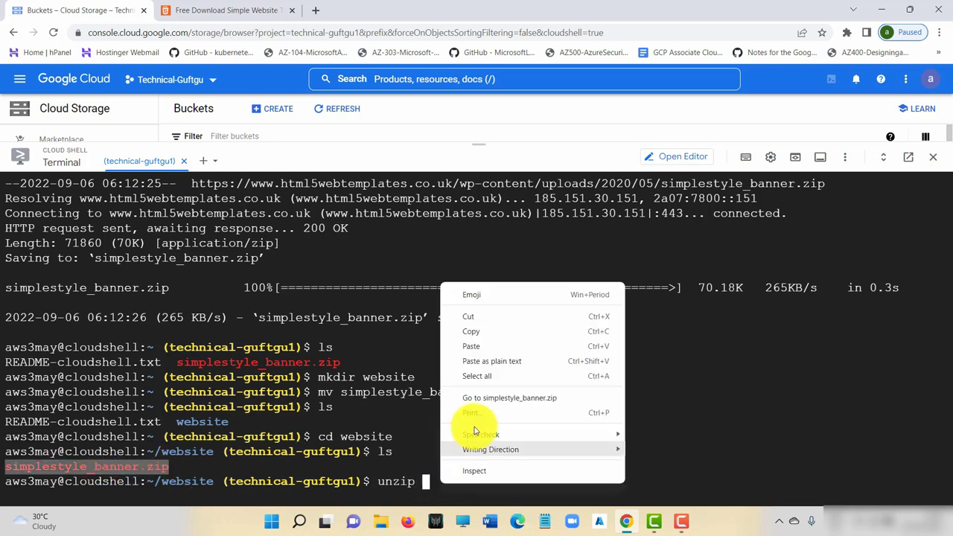
pyautogui.click(484, 345)
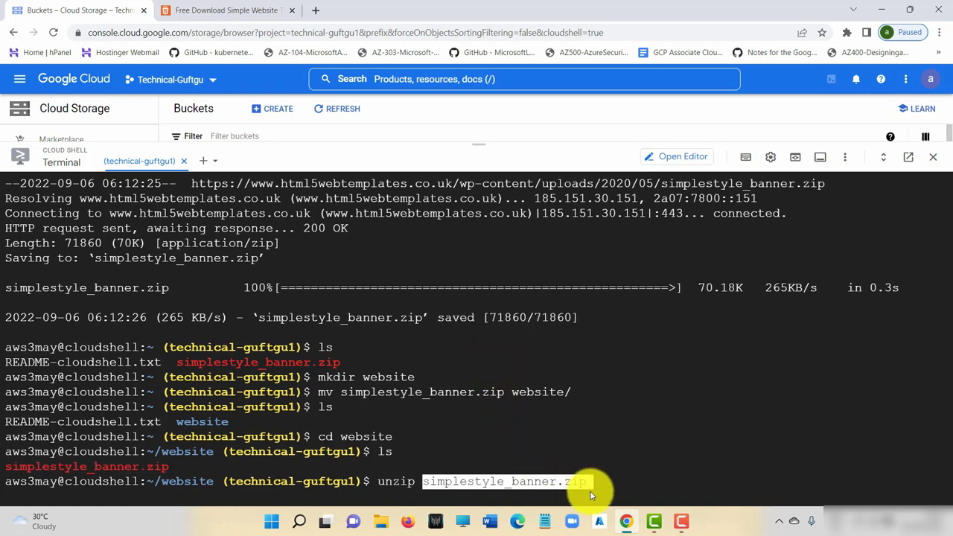
pyautogui.press('Return')
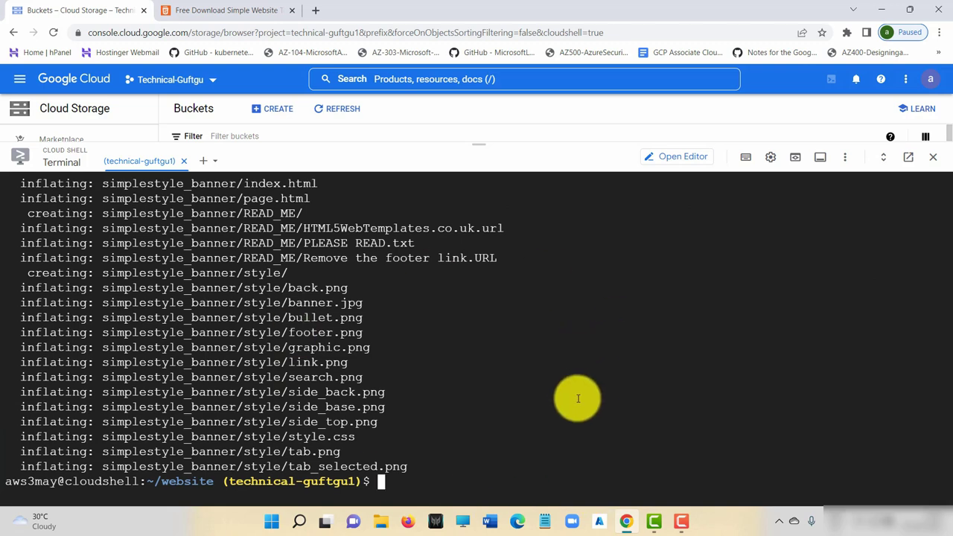
# - List the contents of the website directory to check for the extracted template folder
pyautogui.write('ls')
pyautogui.press('Return')
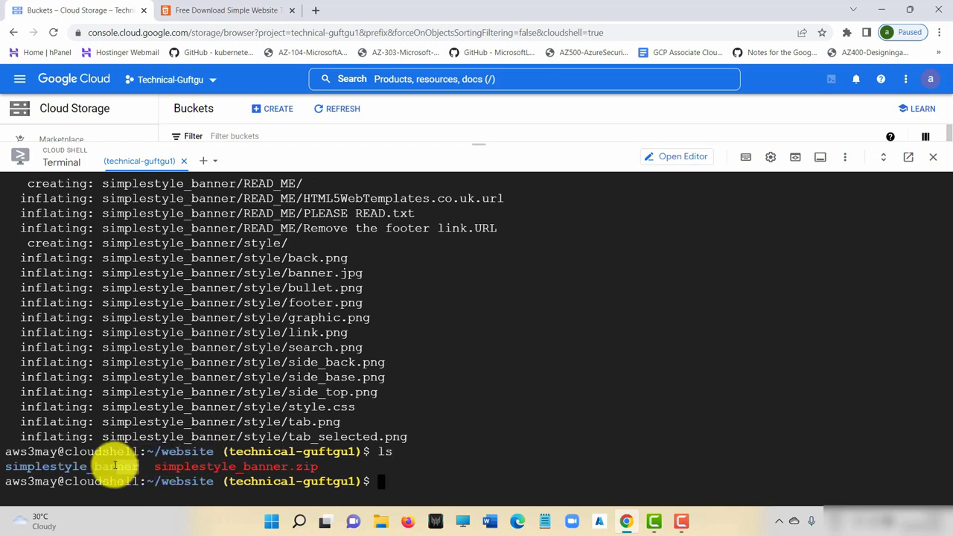
pyautogui.moveTo(115, 466); pyautogui.dragTo(10, 472)
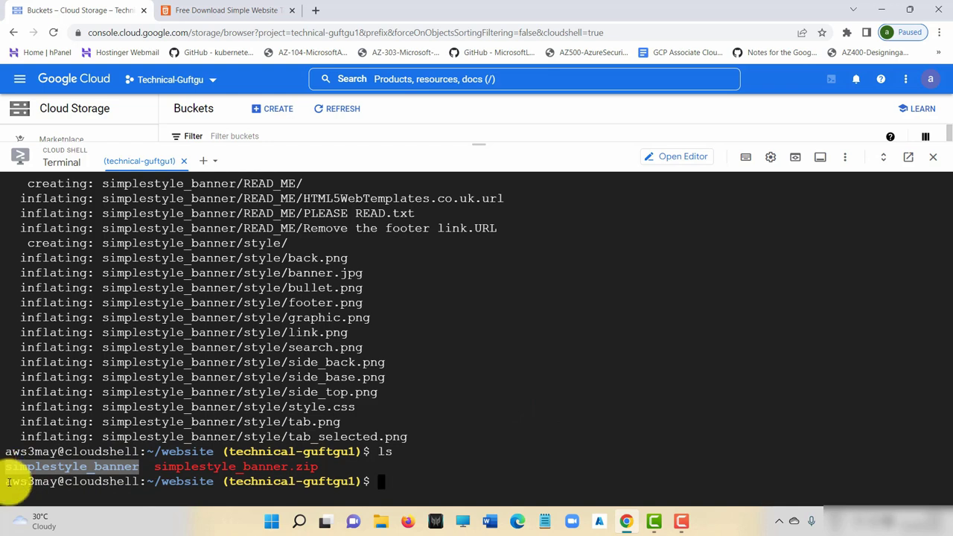
pyautogui.click(141, 467)
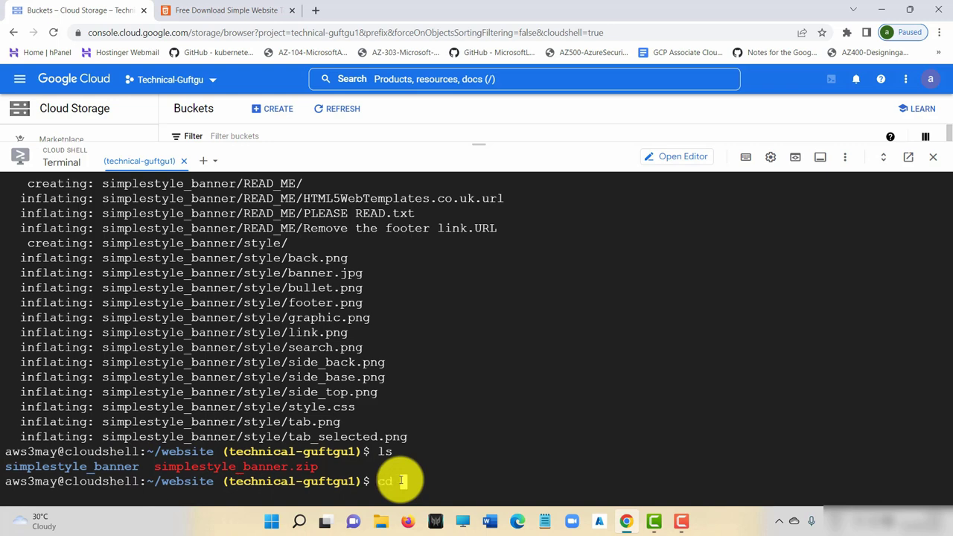
# - Change into the simplestyle_banner directory, list its files, and return to the parent website directory
pyautogui.moveTo(139, 468); pyautogui.dragTo(21, 467)
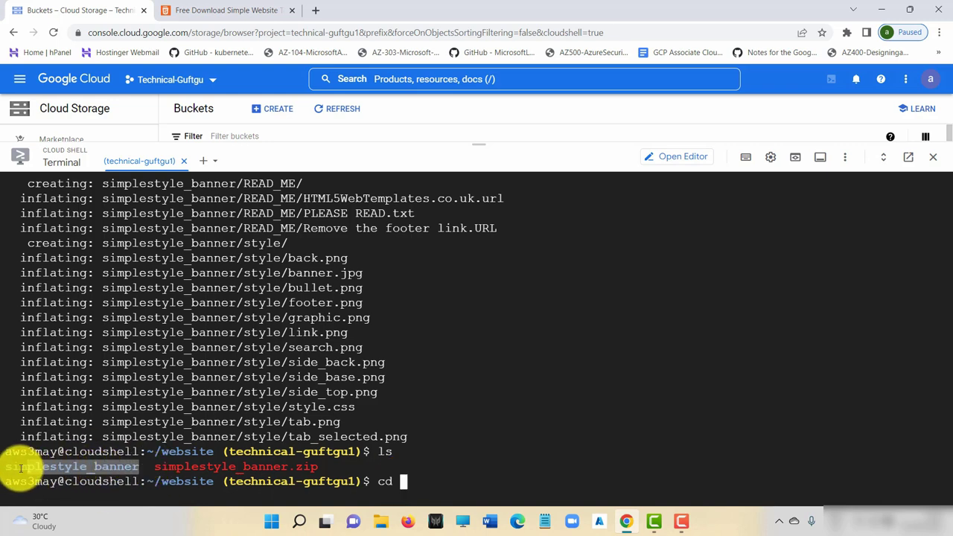
pyautogui.rightClick(419, 480)
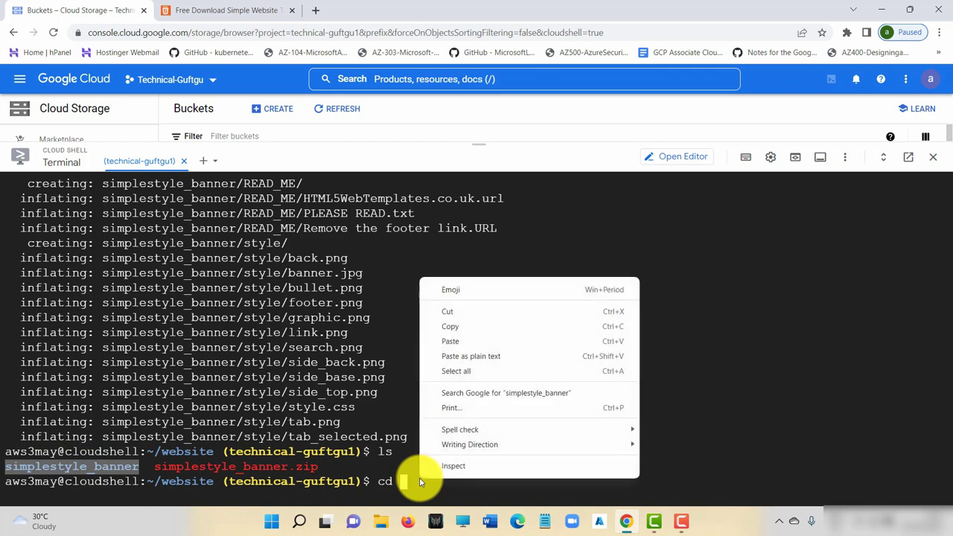
pyautogui.click(484, 341)
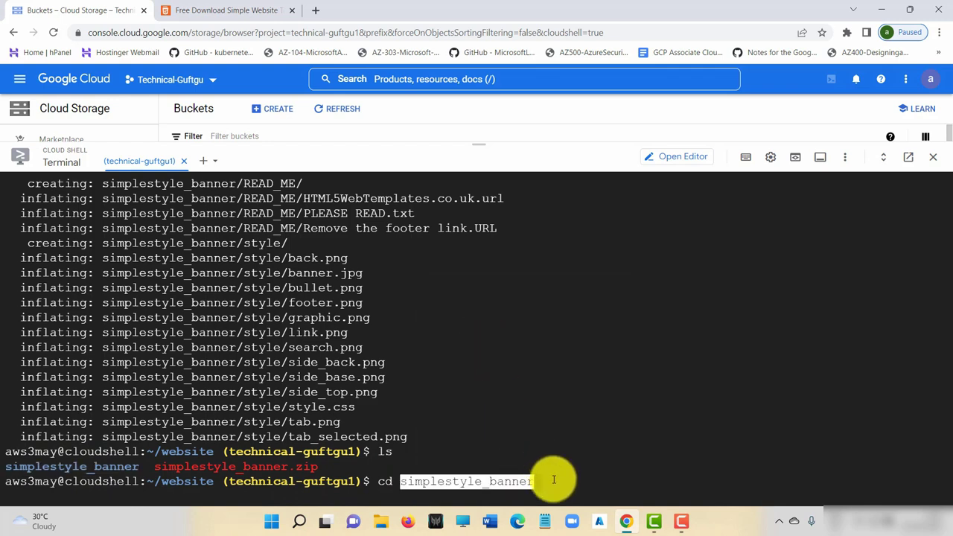
pyautogui.press('Return')
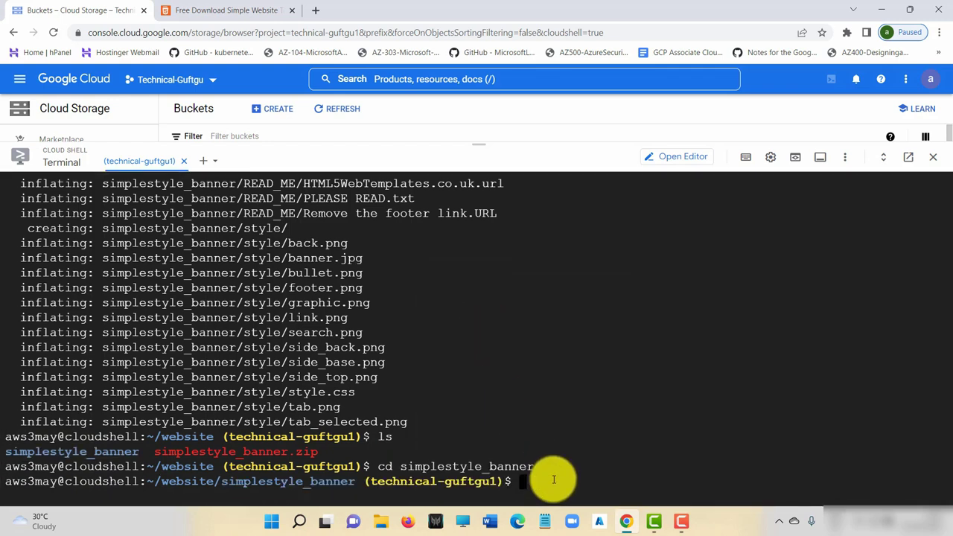
pyautogui.write('ls')
pyautogui.press('Return')
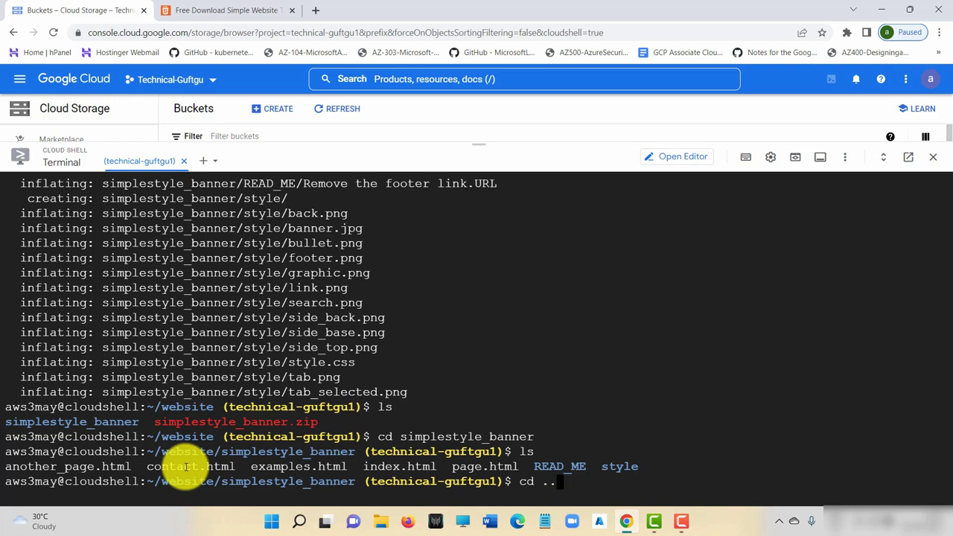
pyautogui.press('Return')
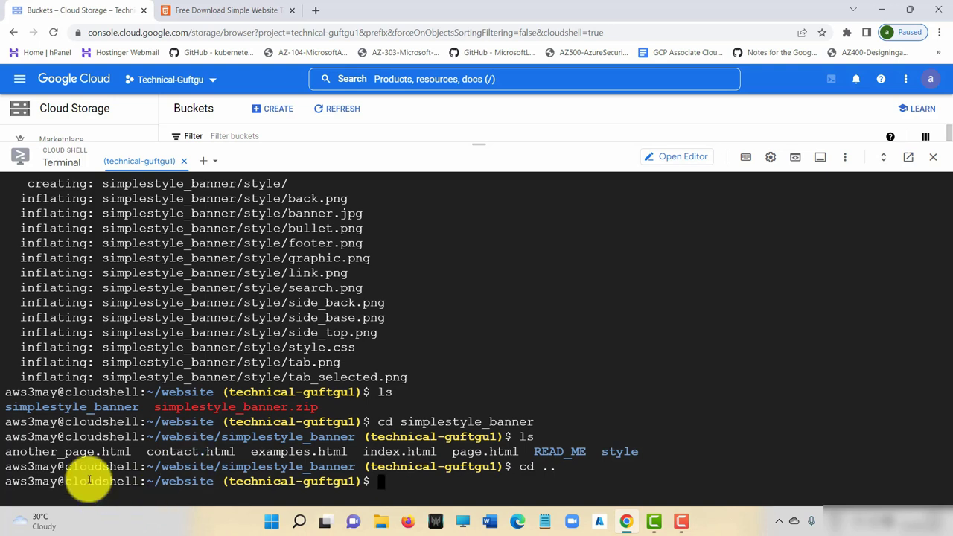
pyautogui.moveTo(7, 451); pyautogui.dragTo(518, 455)
# - Copy the simplestyle_banner directory recursively to gs://bucket5543 using gsutil -m cp -r, authorizing Cloud Shell for the API call
pyautogui.click(401, 483)
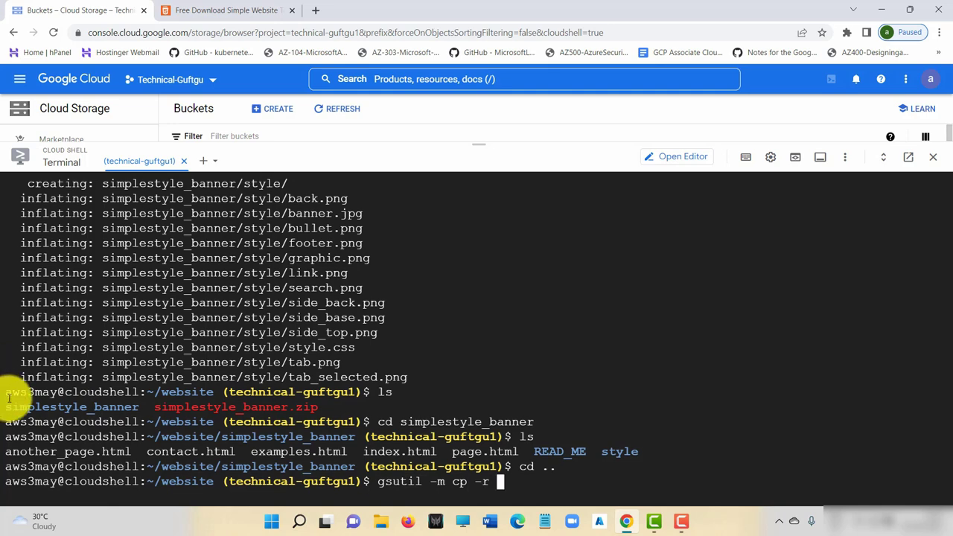
pyautogui.moveTo(7, 405); pyautogui.dragTo(139, 408)
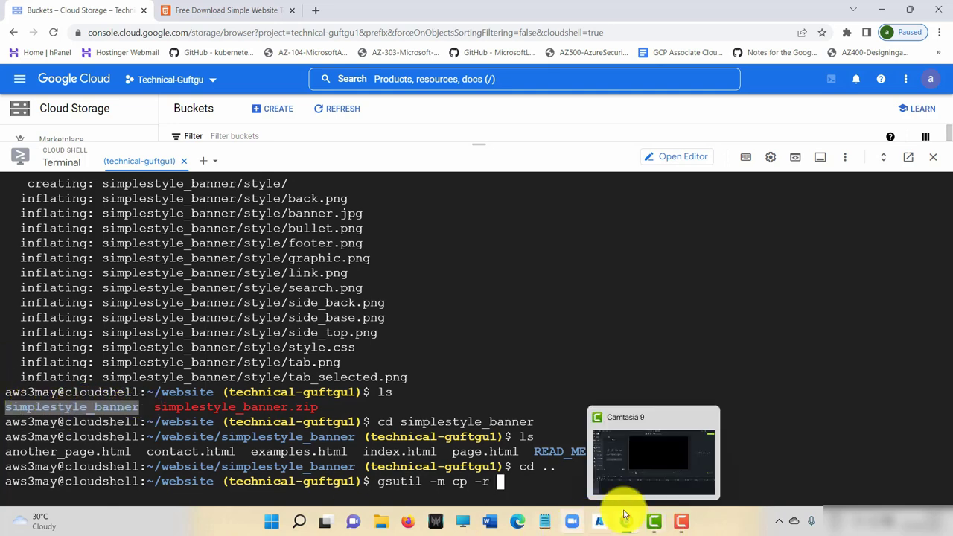
pyautogui.rightClick(524, 484)
pyautogui.click(593, 352)
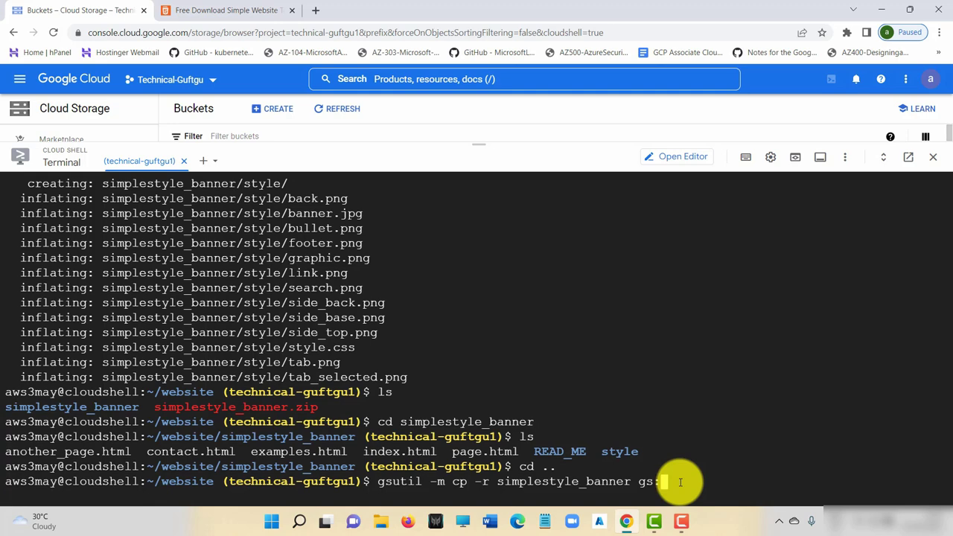
pyautogui.write('gs://')
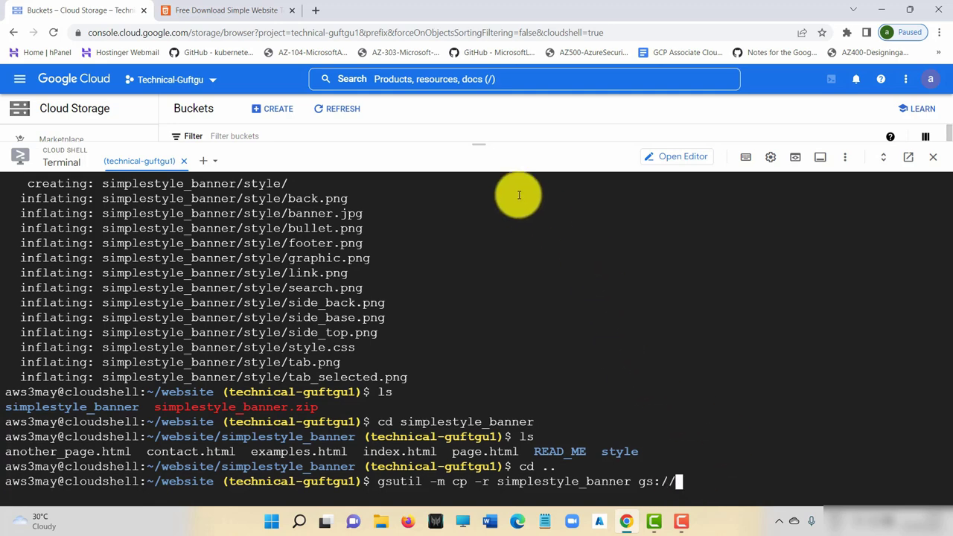
pyautogui.moveTo(469, 143); pyautogui.dragTo(481, 191)
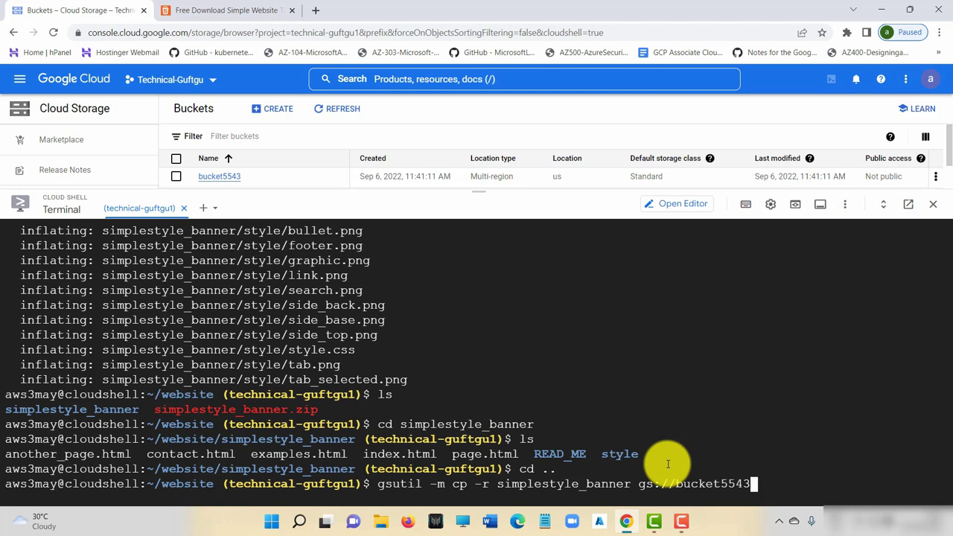
pyautogui.press('Return')
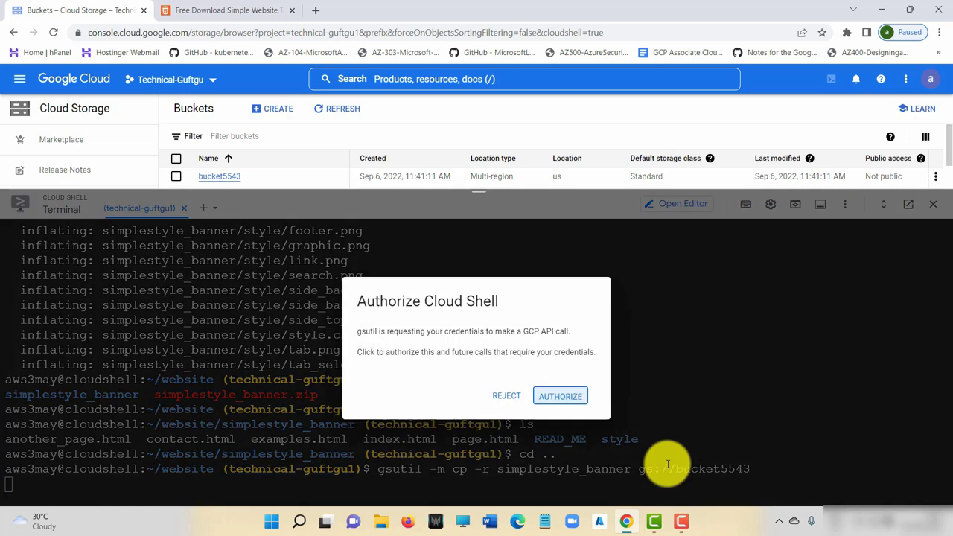
pyautogui.click(578, 399)
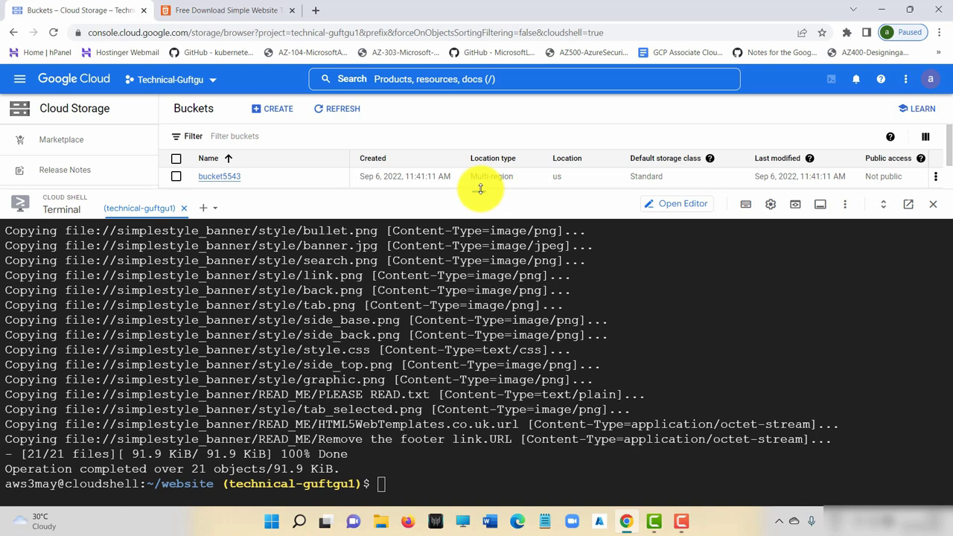
# - Shrink the Cloud Shell pane and open the simplestyle_banner folder in bucket5543 to check the uploaded files
pyautogui.moveTo(480, 190); pyautogui.dragTo(471, 386)
pyautogui.click(217, 176)
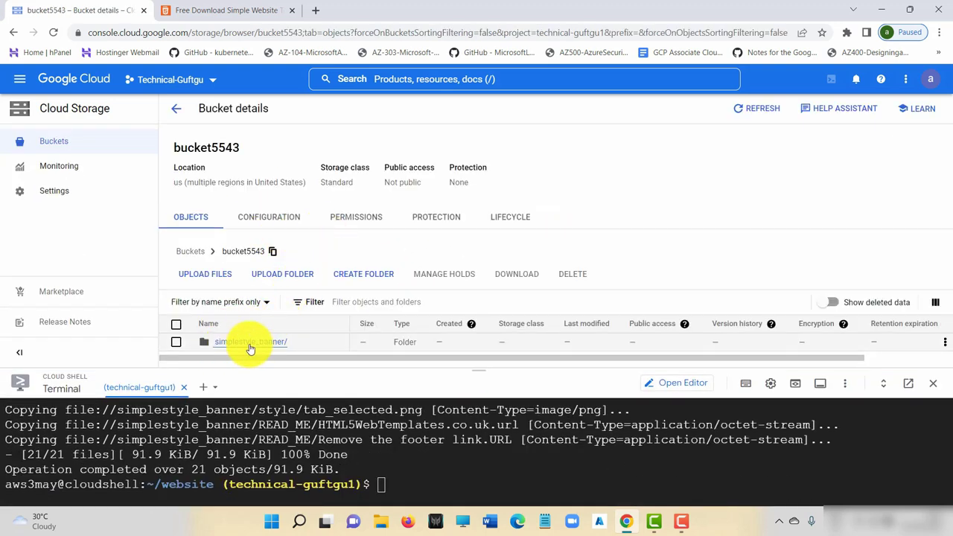
pyautogui.click(261, 344)
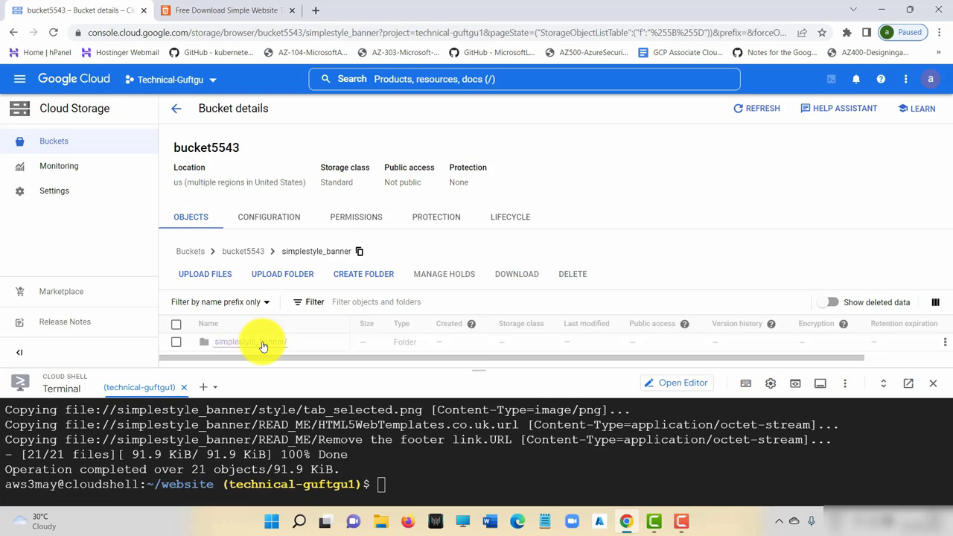
pyautogui.scroll(-2, 329, 309)
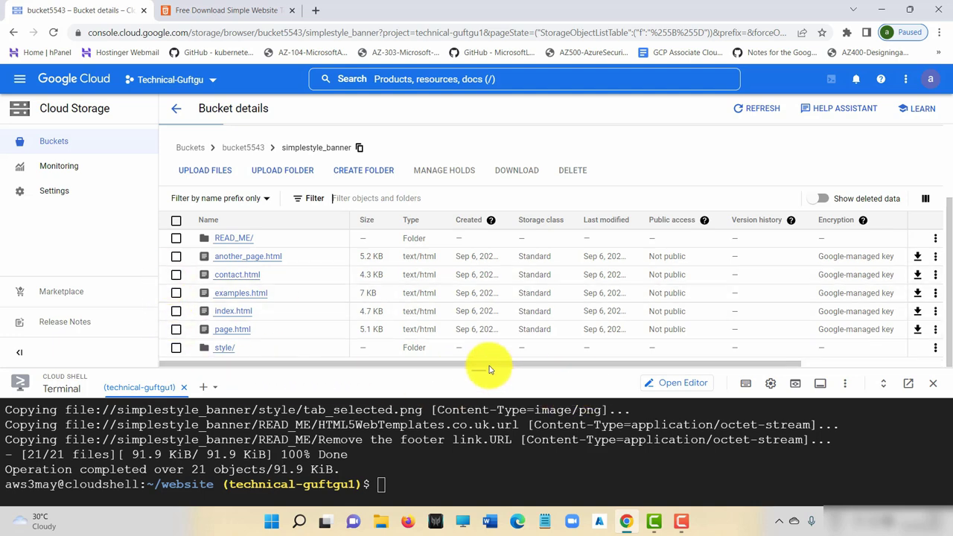
# - Preview index.html from the simplestyle_banner folder via its authenticated URL, compare it with the original template page, and return to the folder listing
pyautogui.moveTo(489, 369); pyautogui.dragTo(475, 448)
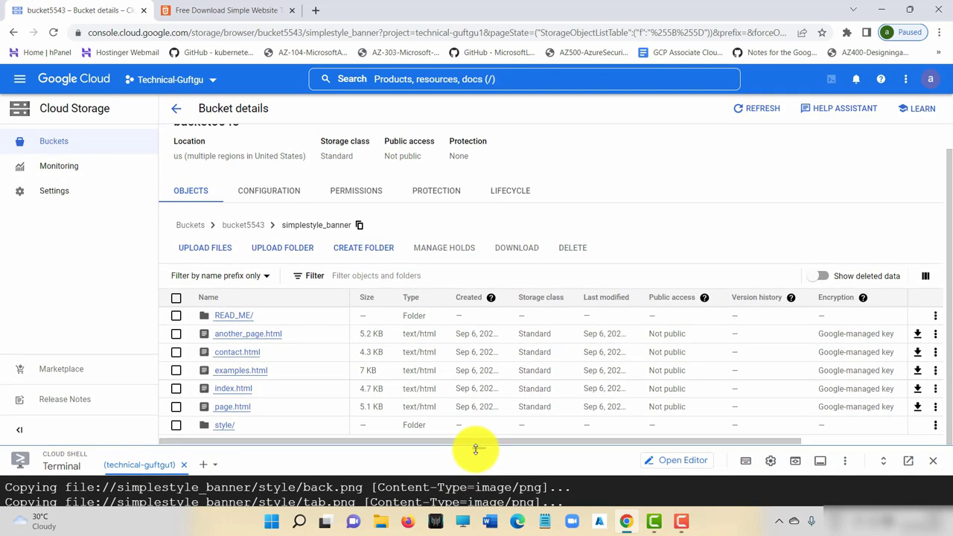
pyautogui.click(239, 419)
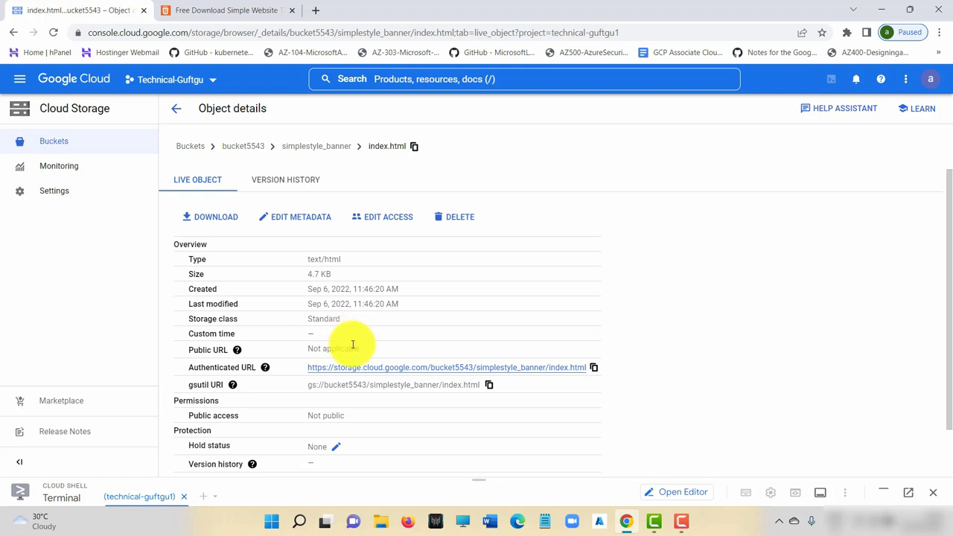
pyautogui.click(593, 367)
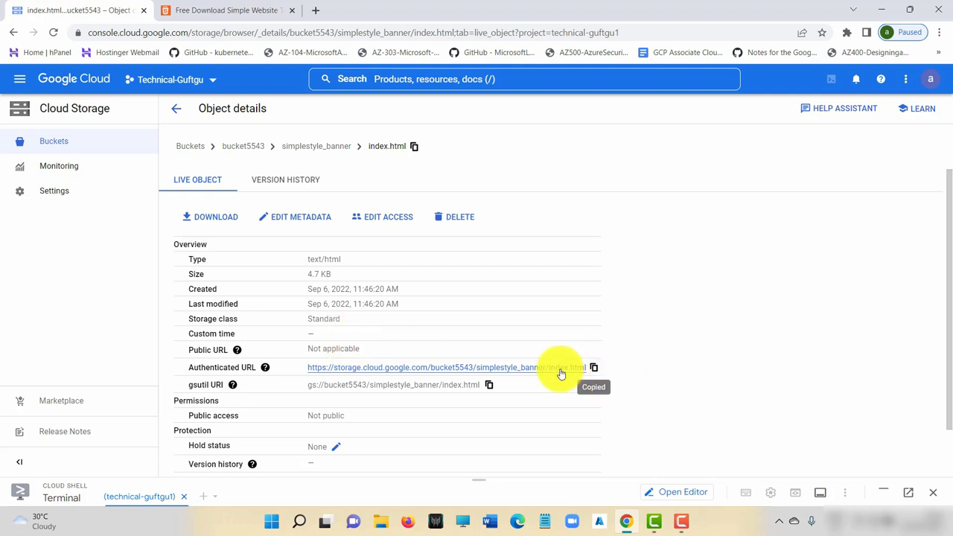
pyautogui.click(517, 368)
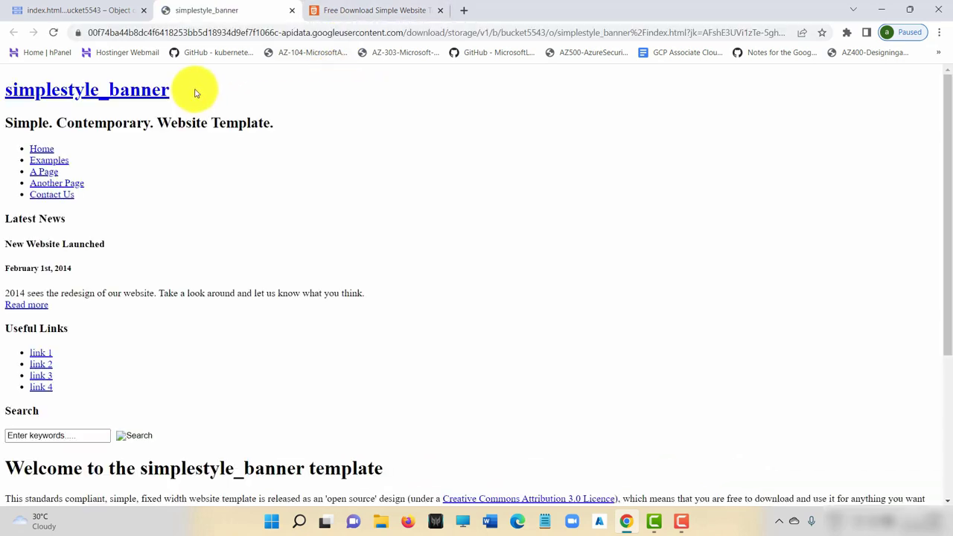
pyautogui.click(406, 6)
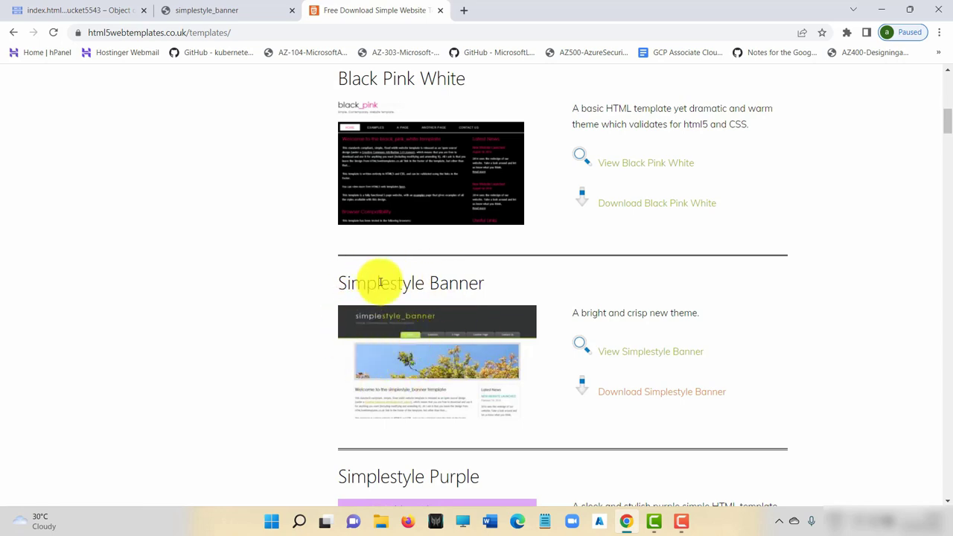
pyautogui.click(227, 7)
pyautogui.click(52, 6)
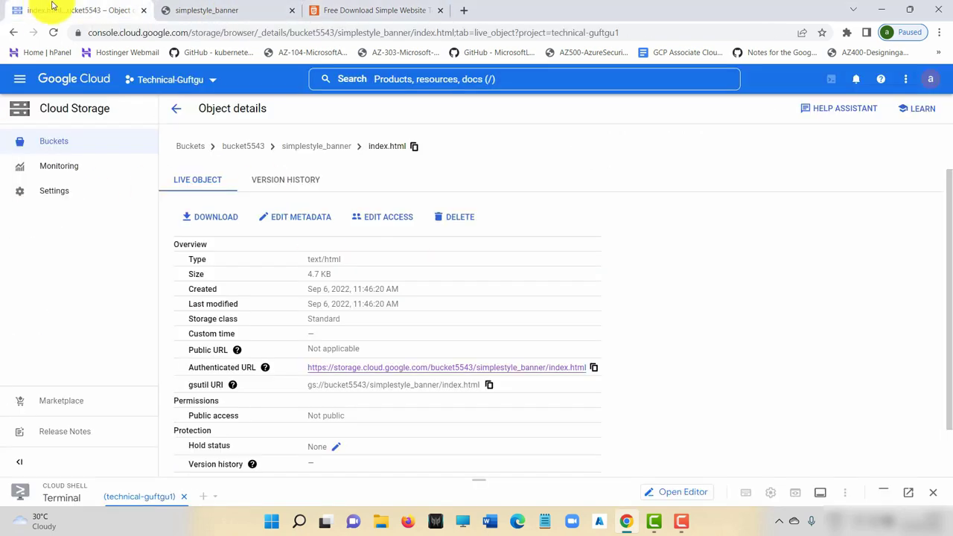
pyautogui.click(172, 107)
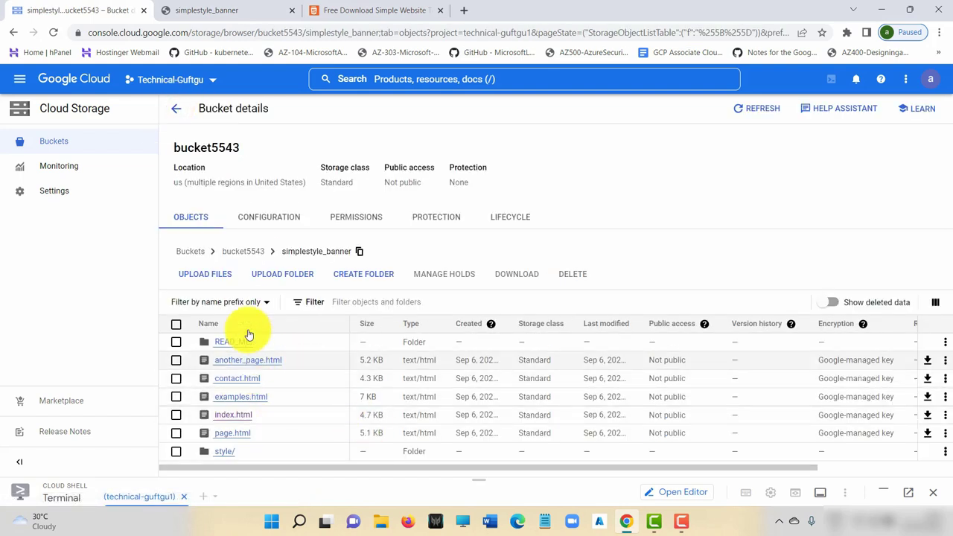
# - Select all files and subfolders in the simplestyle_banner folder
pyautogui.click(176, 342)
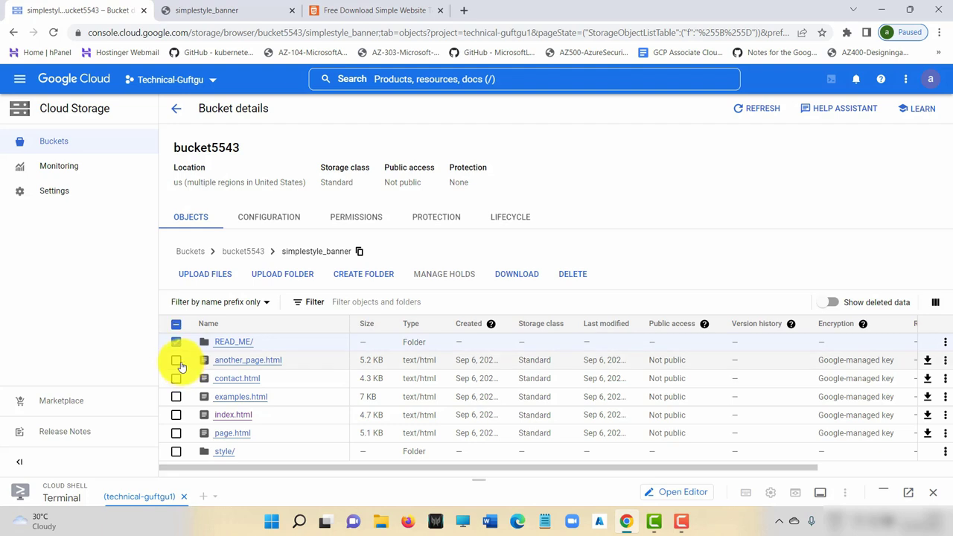
pyautogui.click(176, 360)
pyautogui.click(176, 378)
pyautogui.click(176, 397)
pyautogui.click(176, 414)
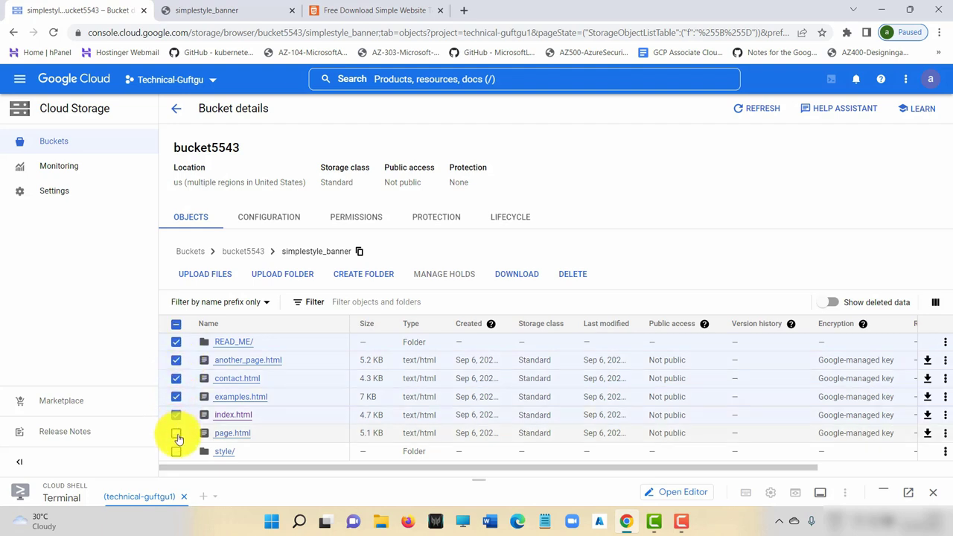
pyautogui.click(176, 451)
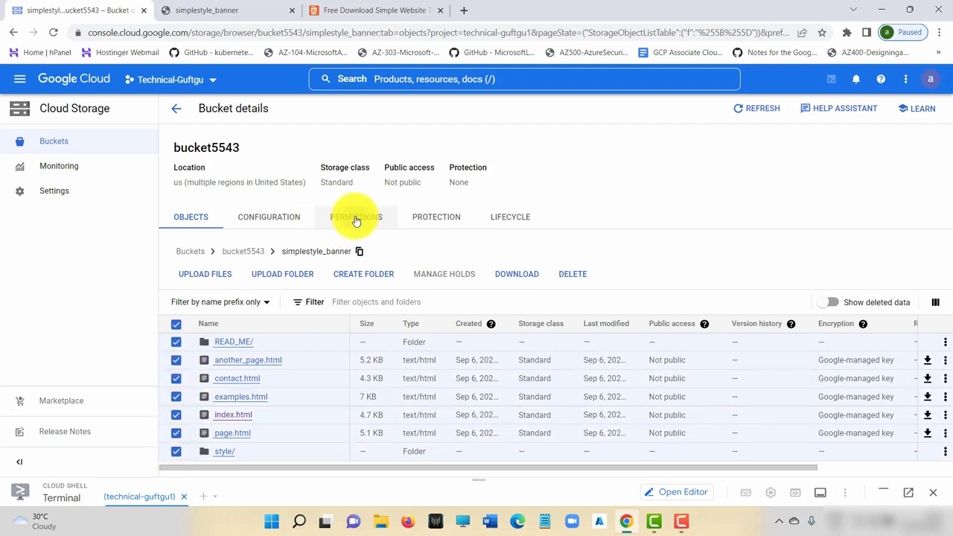
# - Open the permissions of bucket5543 and start adding allUsers as a new principal
pyautogui.click(355, 218)
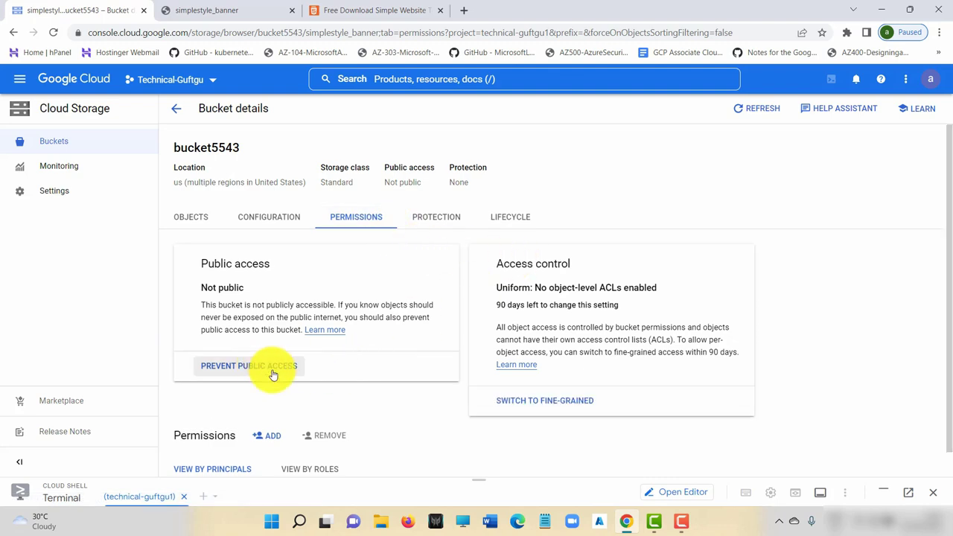
pyautogui.scroll(-3, 355, 426)
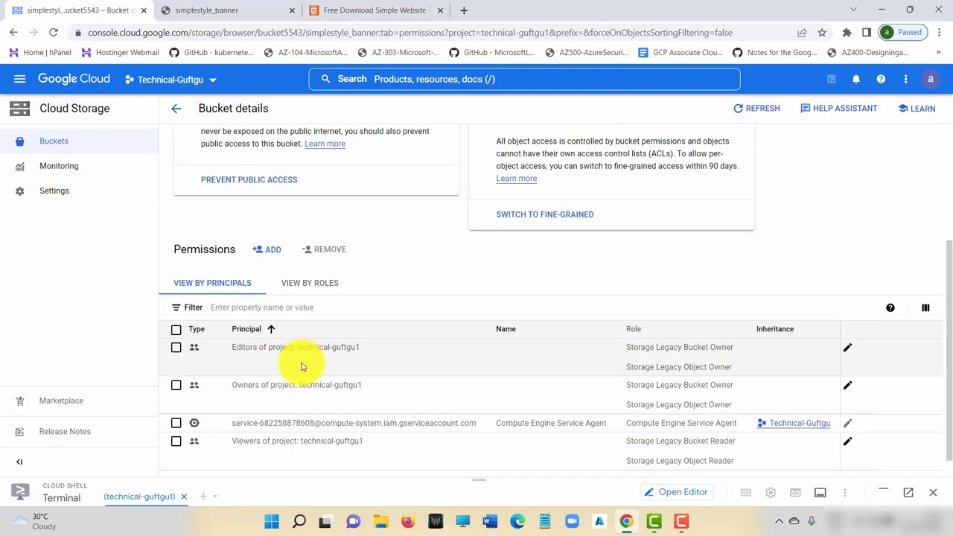
pyautogui.click(259, 249)
pyautogui.click(516, 179)
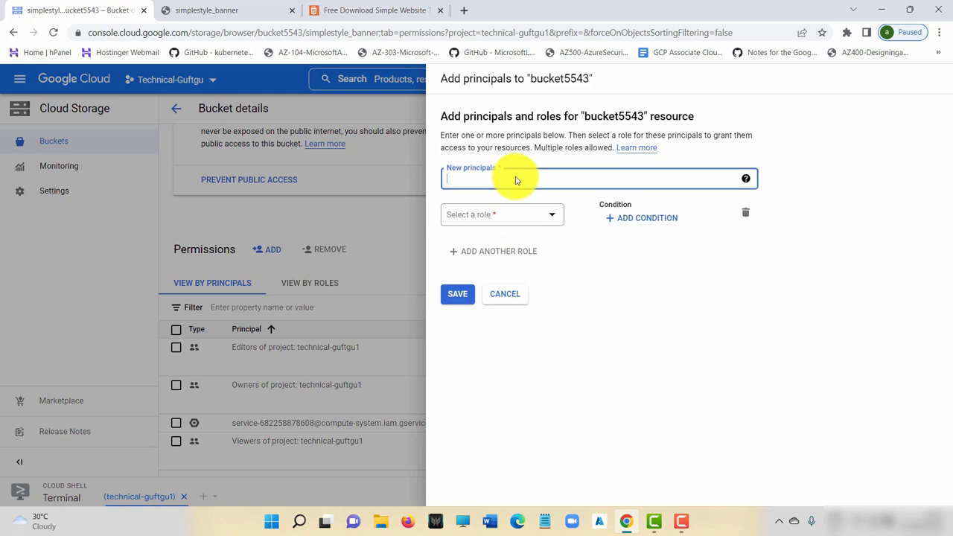
pyautogui.write('all')
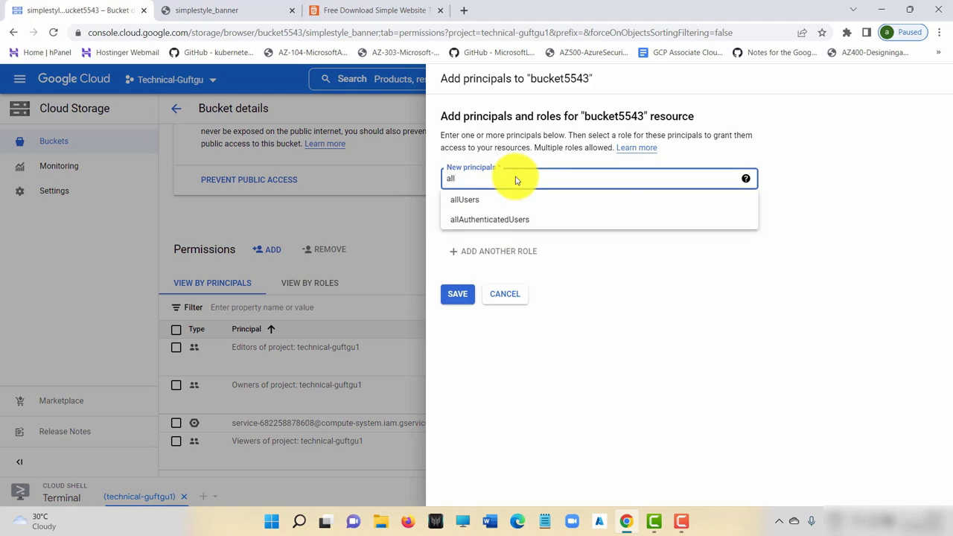
pyautogui.click(496, 202)
# - Grant allUsers the Cloud Storage role Storage Object Viewer, save the policy, and allow public access to the bucket
pyautogui.click(492, 213)
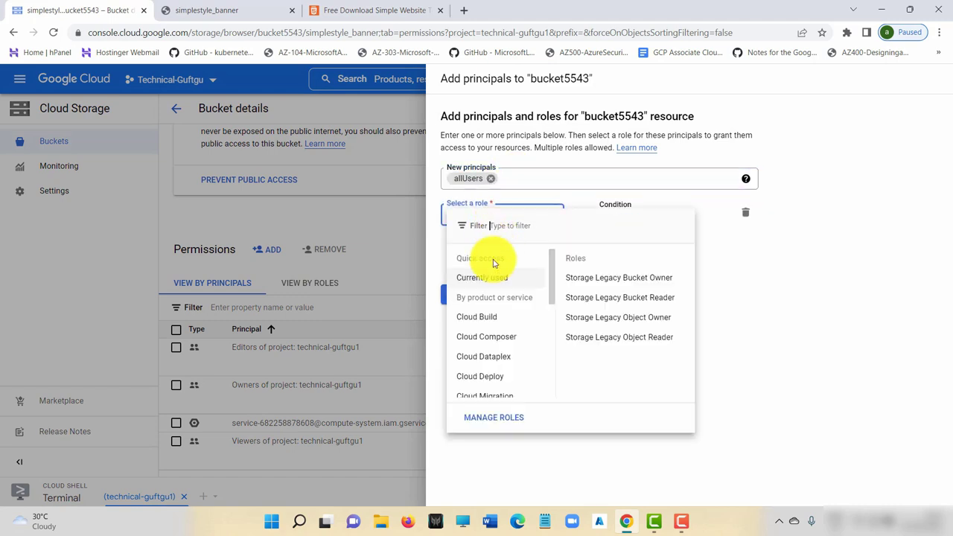
pyautogui.moveTo(552, 284); pyautogui.dragTo(553, 323)
pyautogui.moveTo(493, 315)
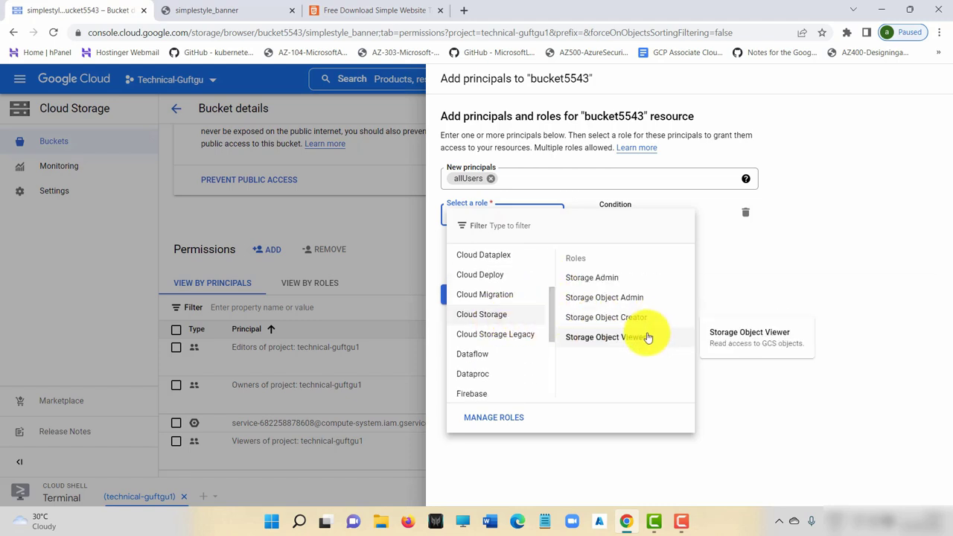
pyautogui.moveTo(494, 335)
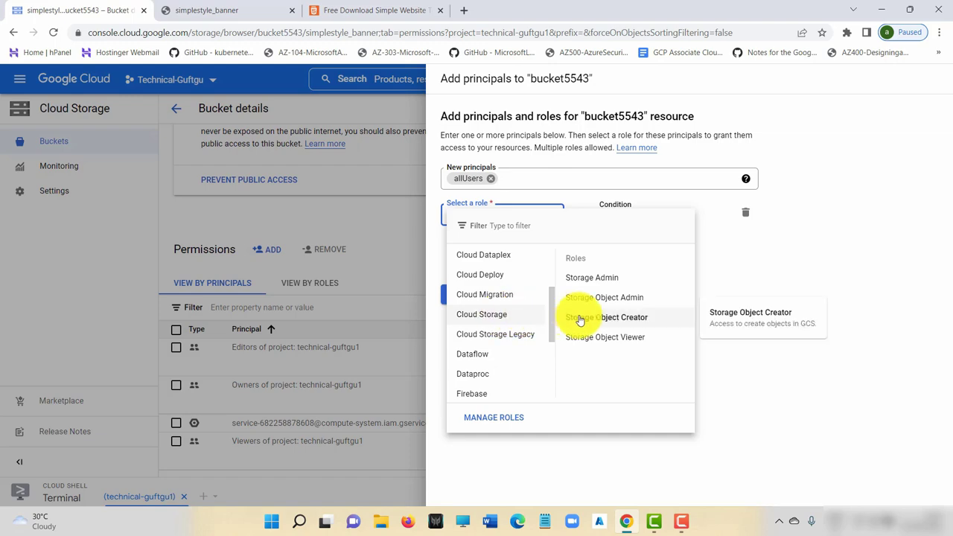
pyautogui.click(617, 336)
pyautogui.click(456, 300)
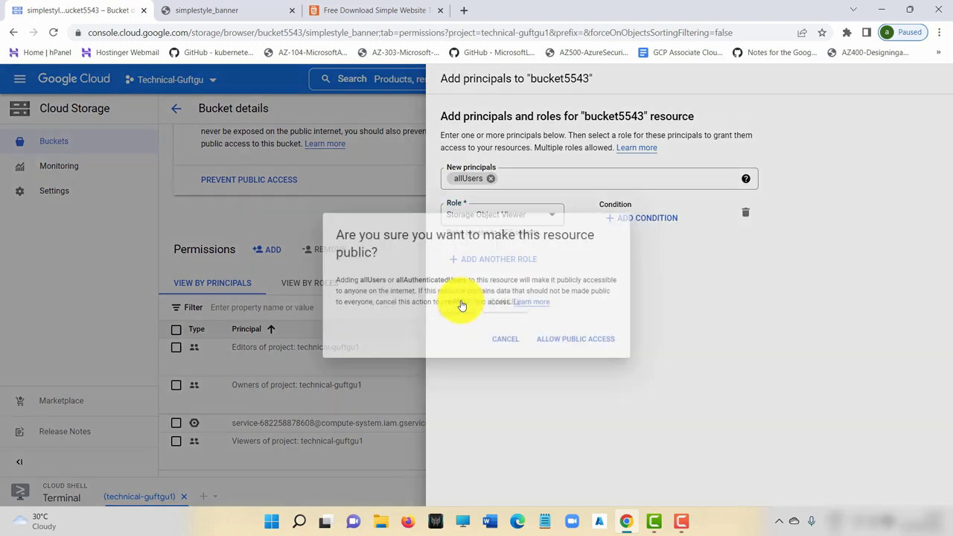
pyautogui.click(606, 346)
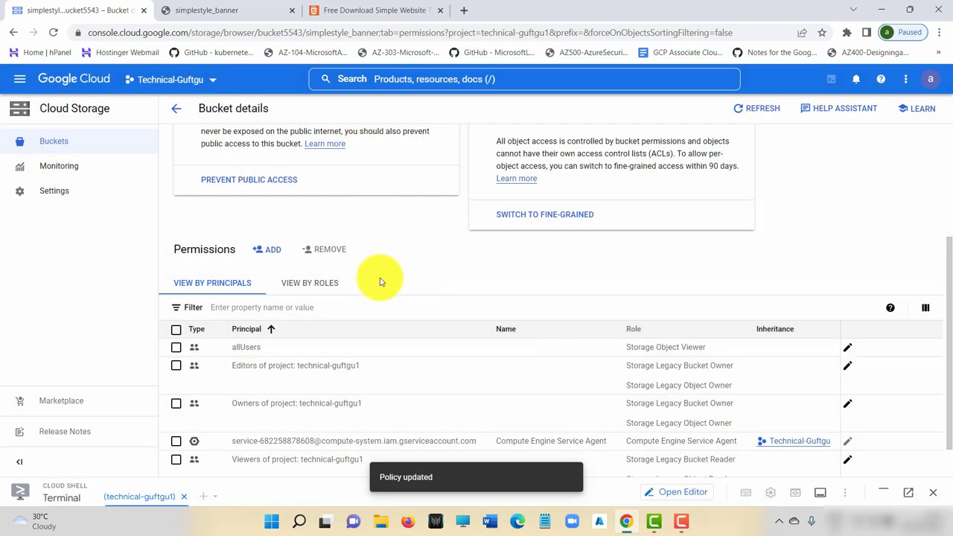
# - Reopen index.html in bucket5543's simplestyle_banner folder to check its public URL and access details, and return to the folder listing
pyautogui.click(240, 6)
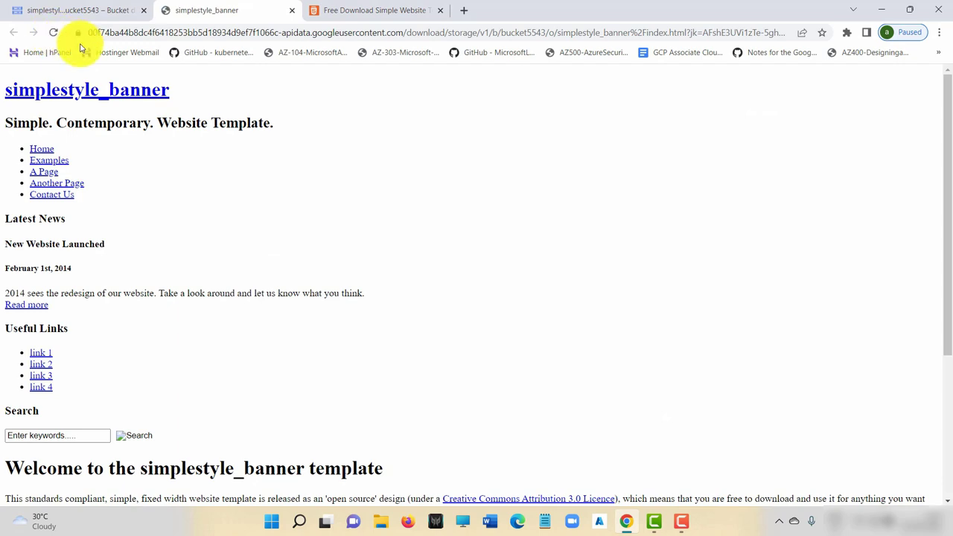
pyautogui.click(119, 9)
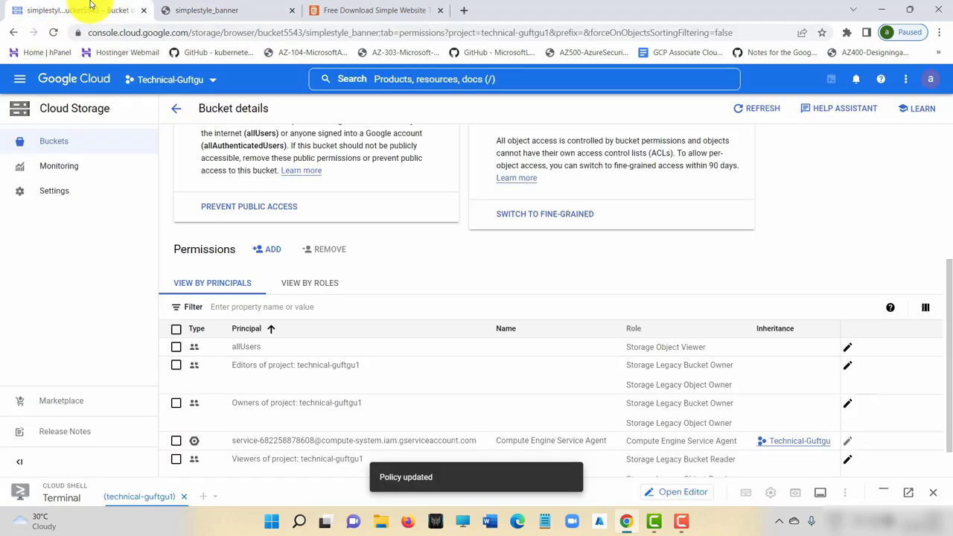
pyautogui.click(177, 109)
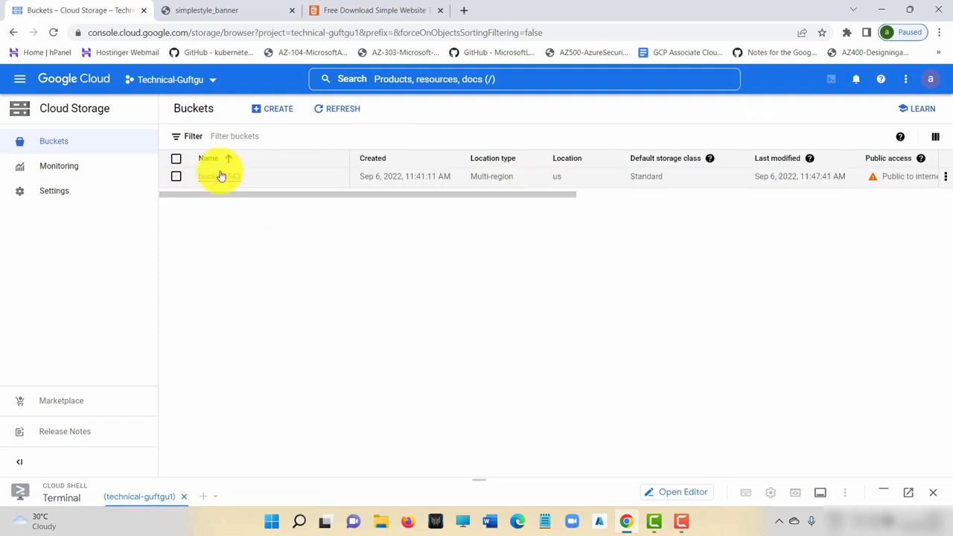
pyautogui.click(220, 176)
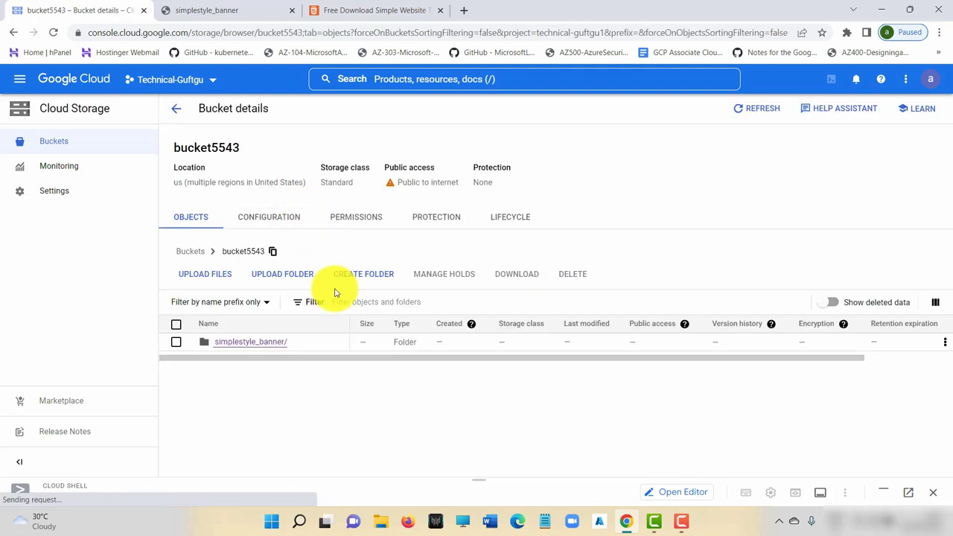
pyautogui.click(246, 341)
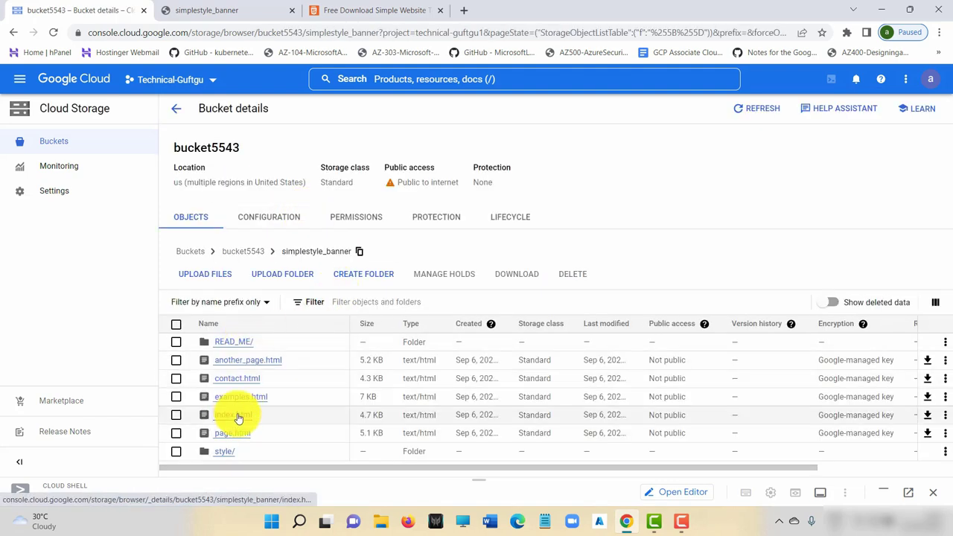
pyautogui.click(237, 416)
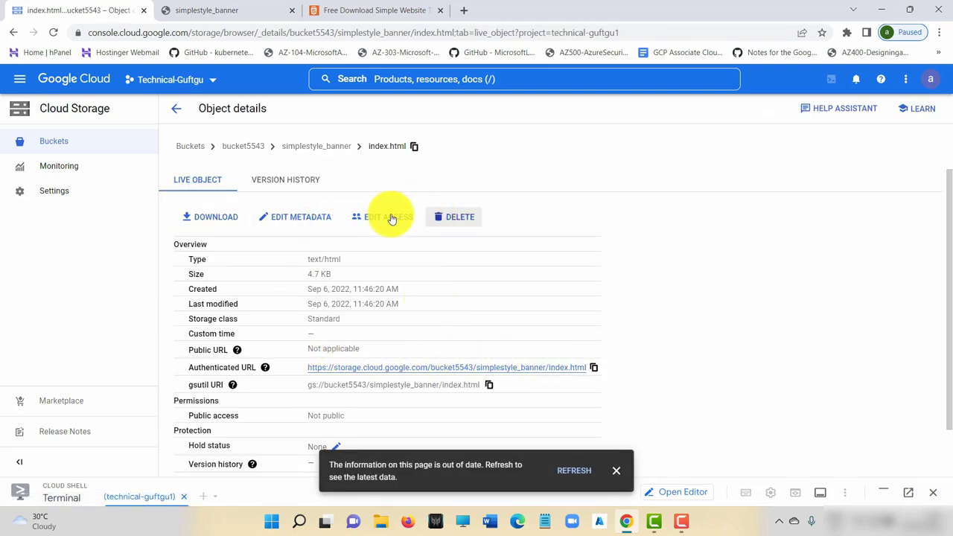
pyautogui.click(176, 111)
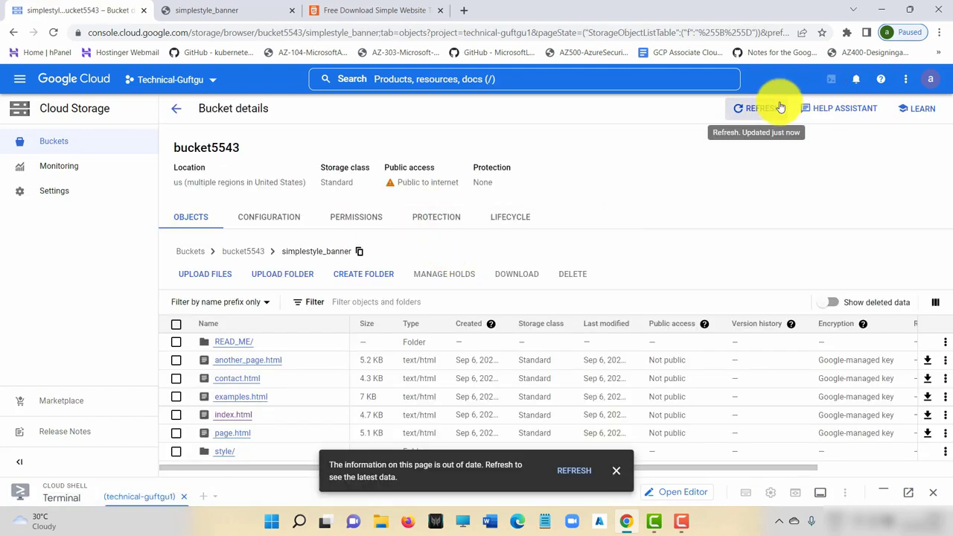
# - Refresh the simplestyle_banner listing and load the copied public URL of index.html in a new browser tab
pyautogui.click(774, 110)
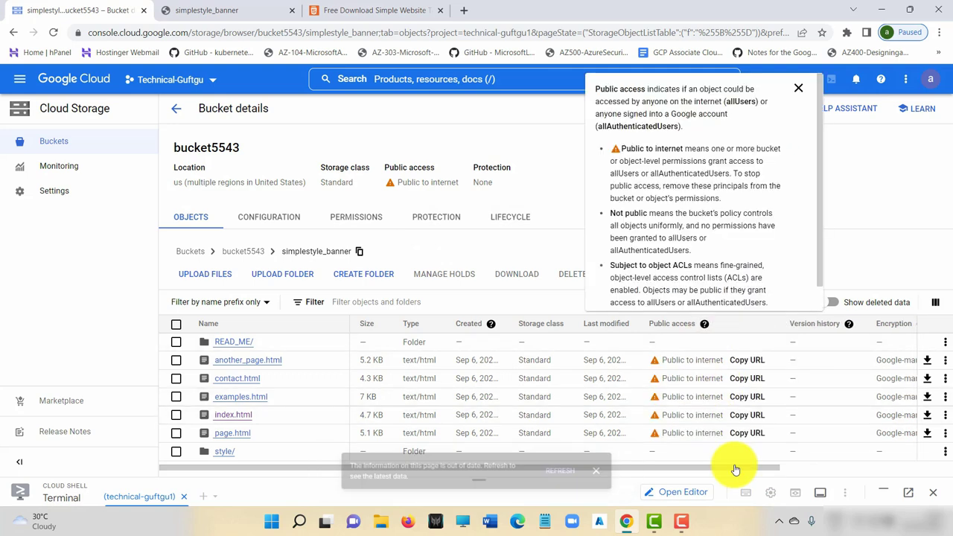
pyautogui.click(751, 417)
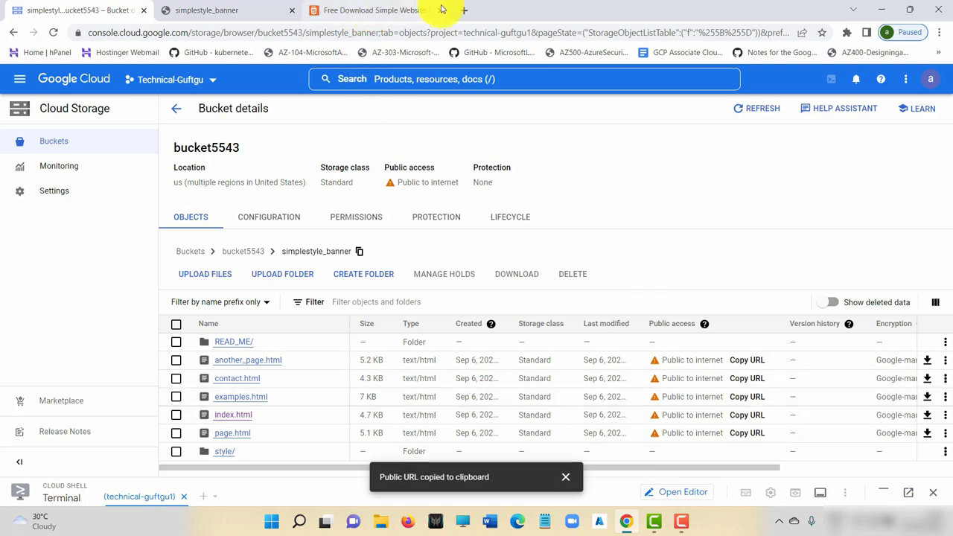
pyautogui.click(463, 10)
pyautogui.click(347, 33)
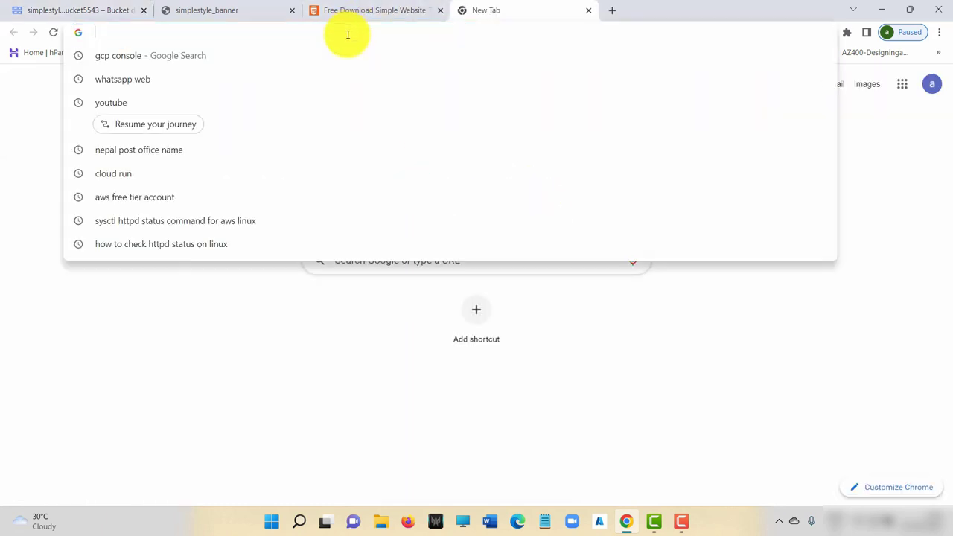
pyautogui.hotkey('ctrl', 'v')
pyautogui.press('Return')
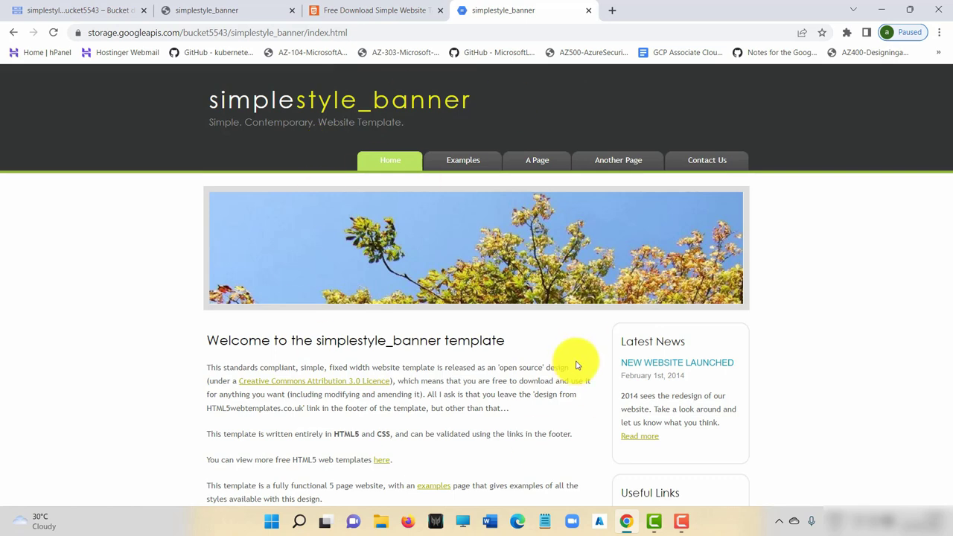
# - Examine the published home page, the index.html entry in the bucket, and the page's full public address
pyautogui.scroll(-3, 597, 354)
pyautogui.scroll(3, 521, 354)
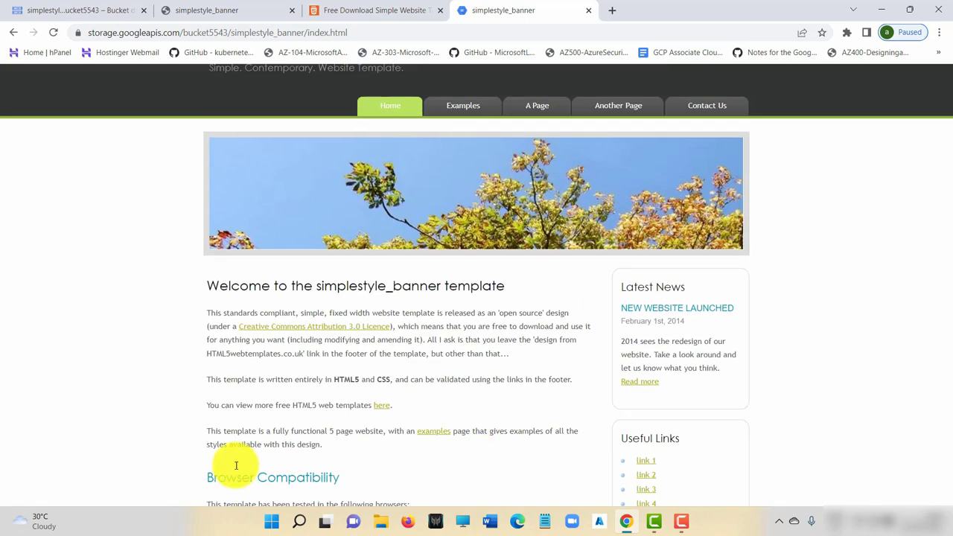
pyautogui.click(74, 10)
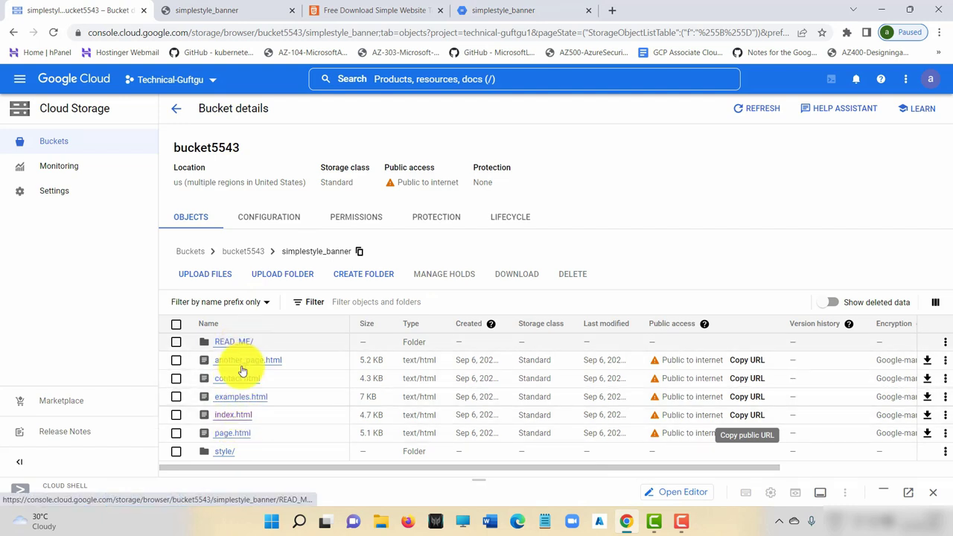
pyautogui.click(242, 415)
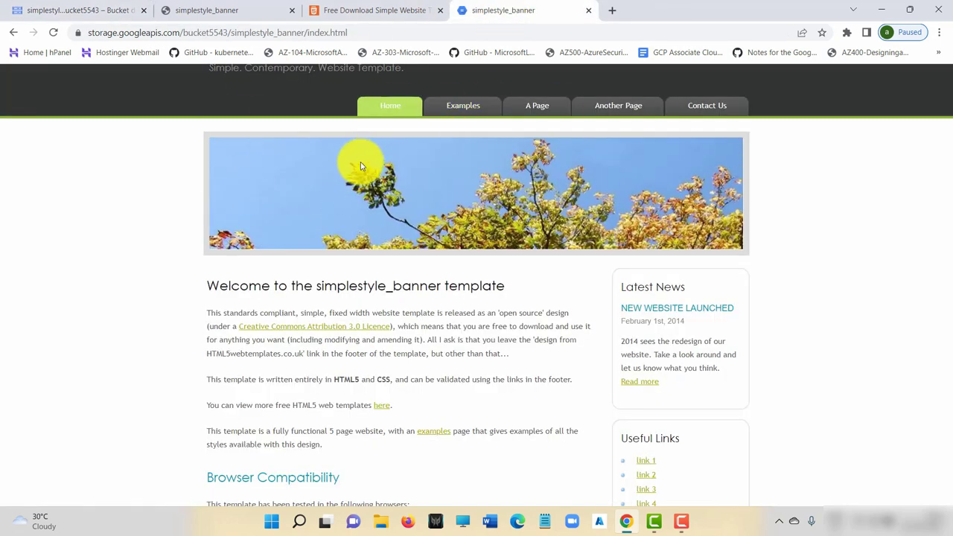
pyautogui.click(90, 33)
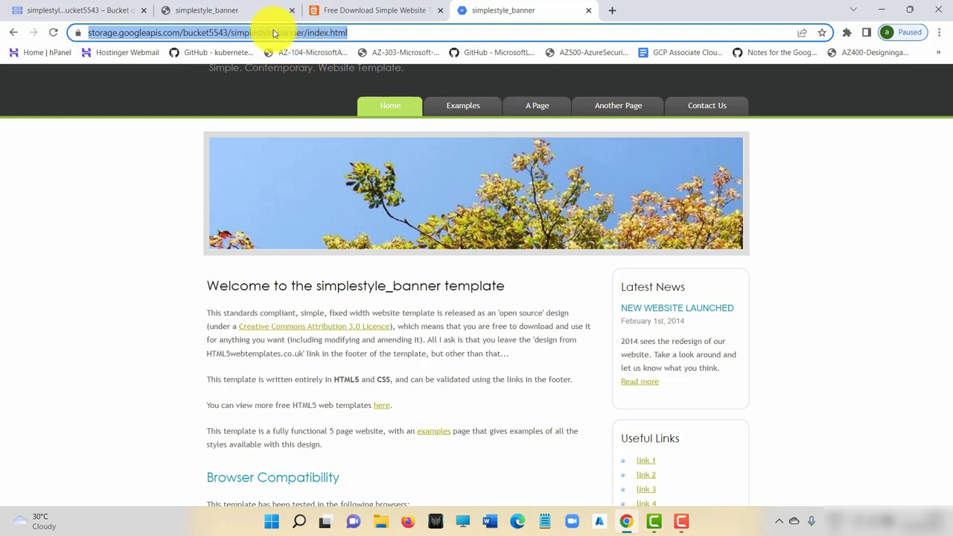
pyautogui.click(375, 32)
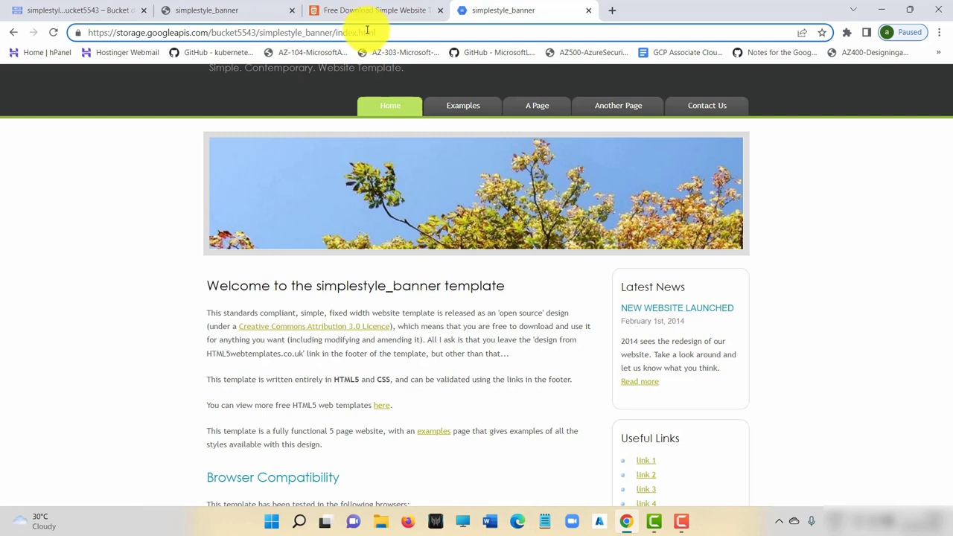
# - Close the template download page and the older simplestyle_banner page, keeping only the bucket and the published storage.googleapis.com site open
pyautogui.moveTo(375, 32); pyautogui.dragTo(72, 30)
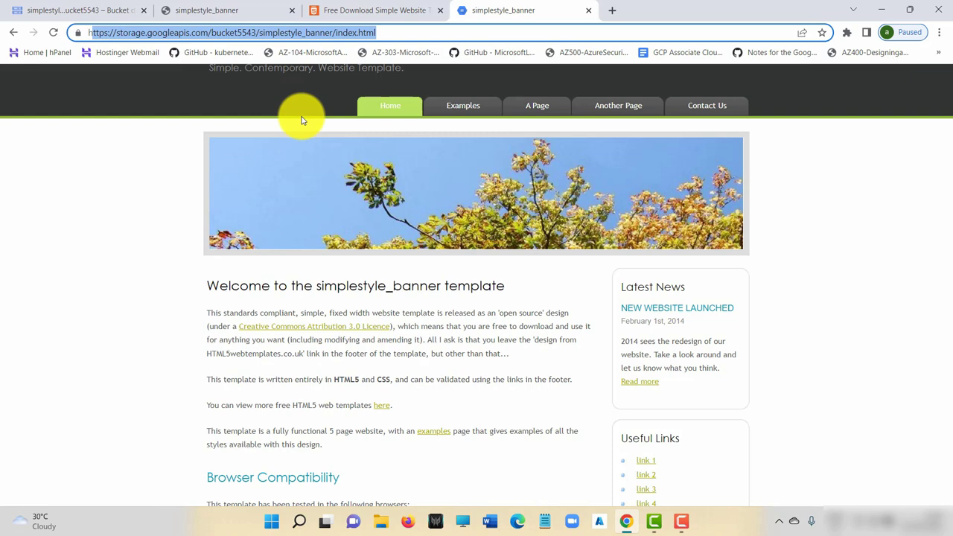
pyautogui.click(404, 32)
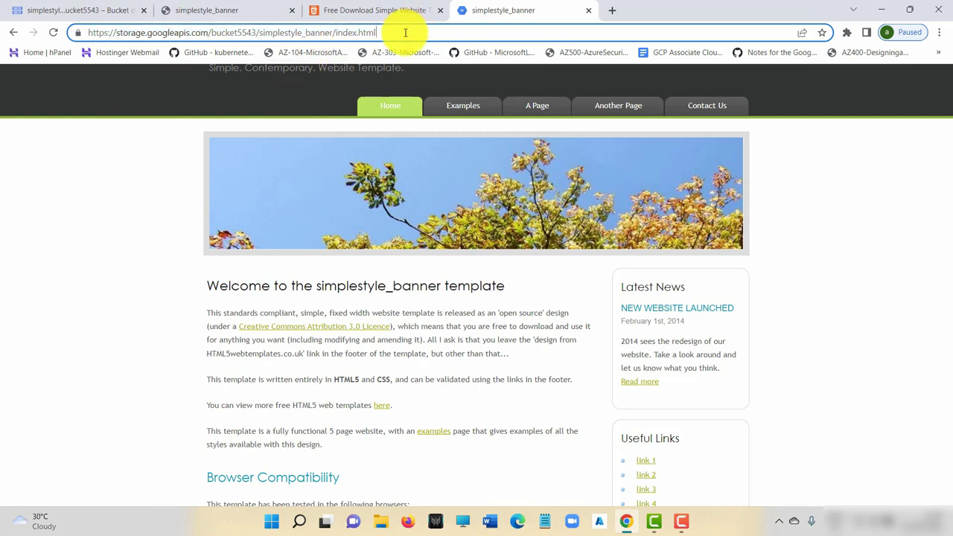
pyautogui.click(440, 10)
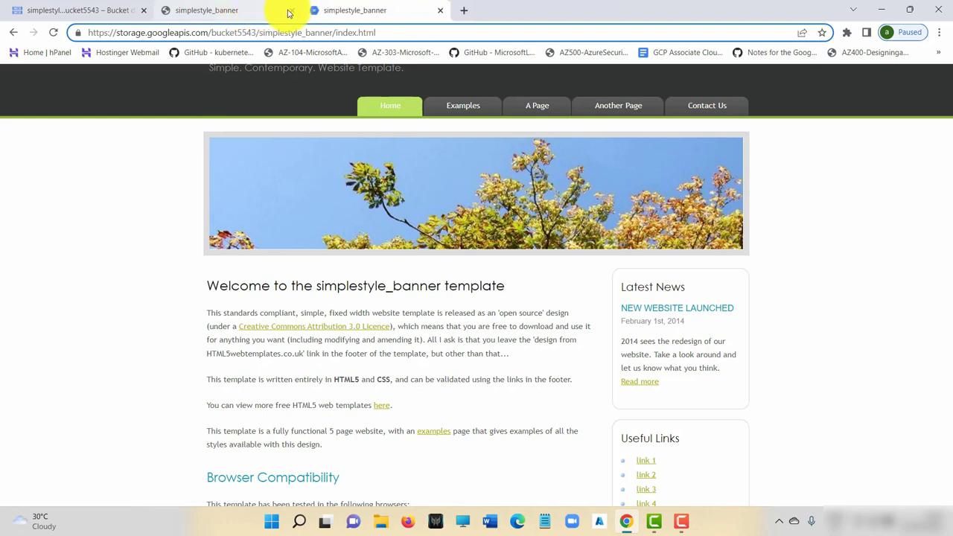
pyautogui.click(290, 10)
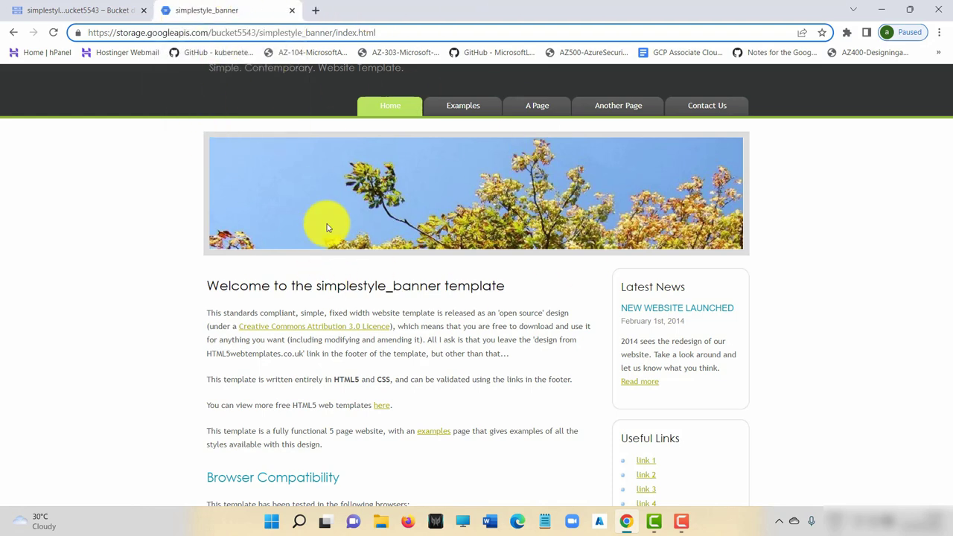
# - Look over the published home page and visit the site's Examples, A Page and Another Page to check its navigation and content
pyautogui.scroll(1, 386, 233)
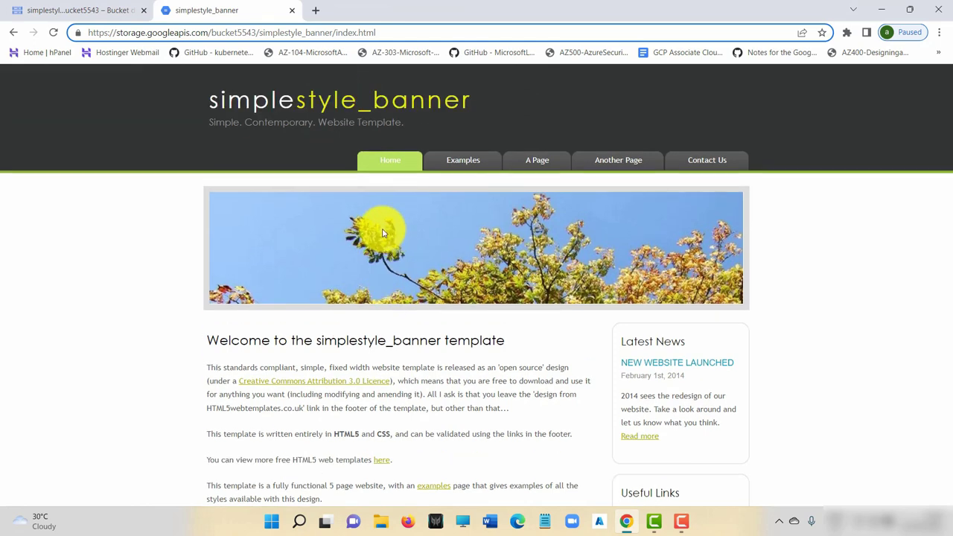
pyautogui.scroll(-3, 376, 253)
pyautogui.scroll(3, 364, 257)
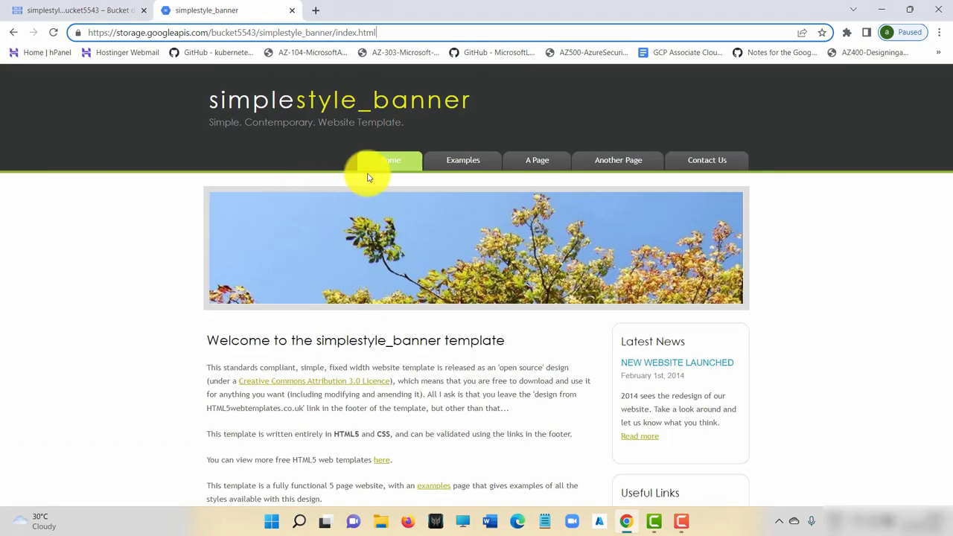
pyautogui.click(484, 165)
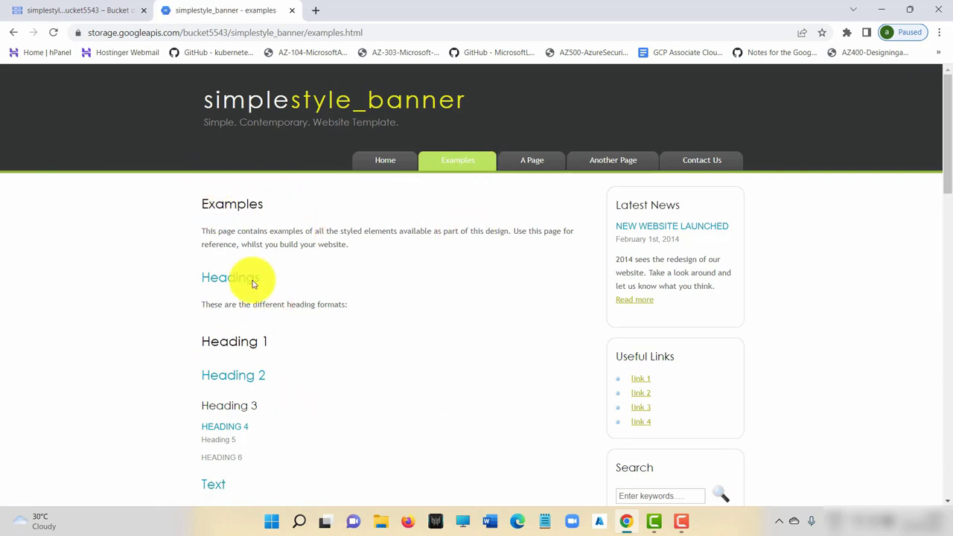
pyautogui.click(527, 159)
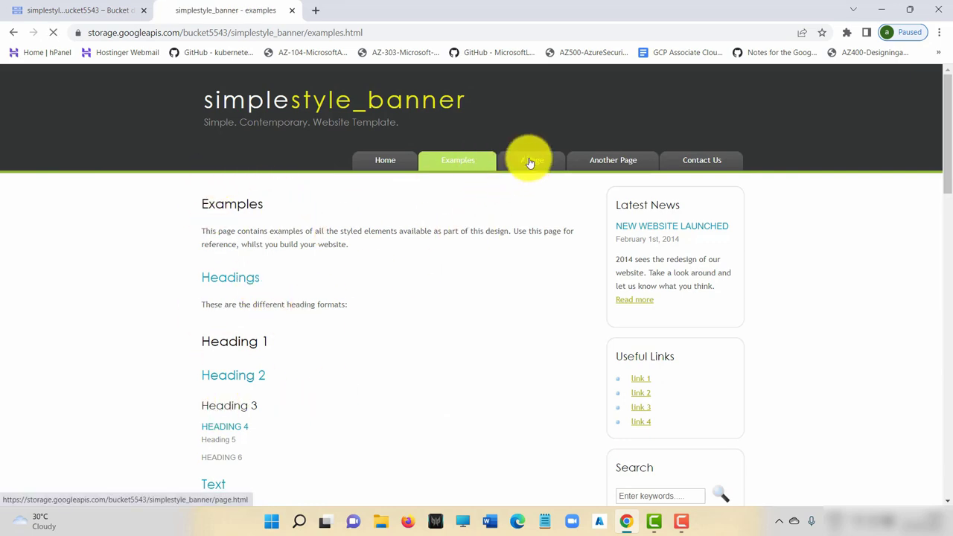
pyautogui.click(614, 163)
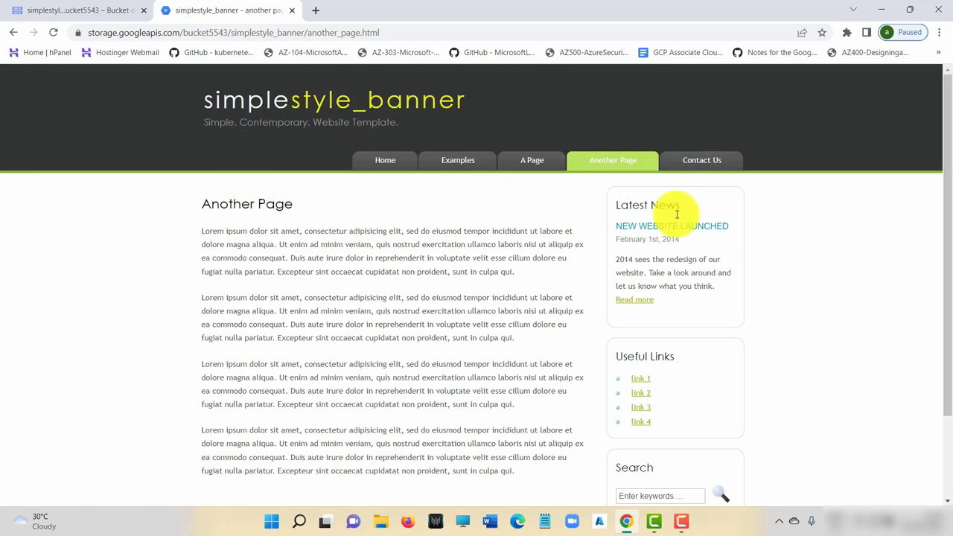
pyautogui.scroll(-3, 684, 313)
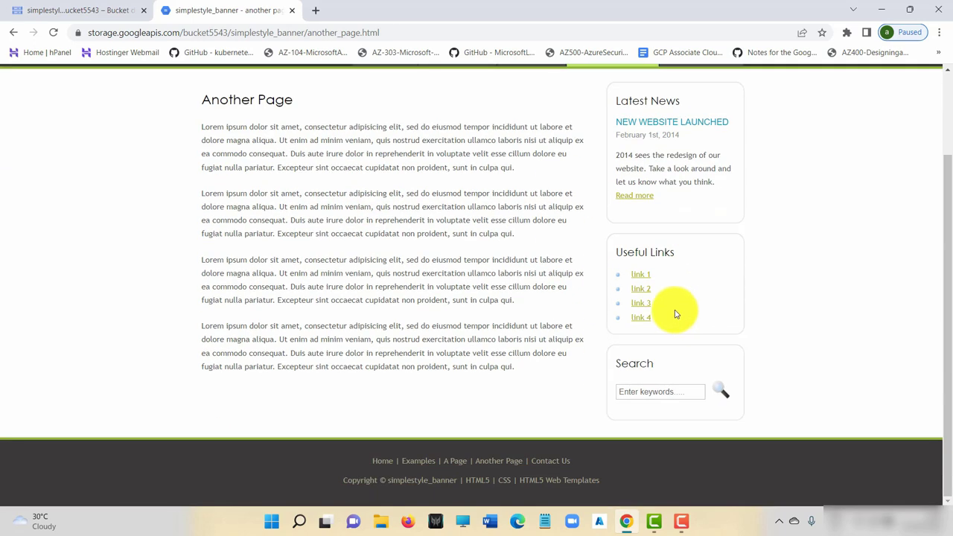
pyautogui.scroll(3, 676, 314)
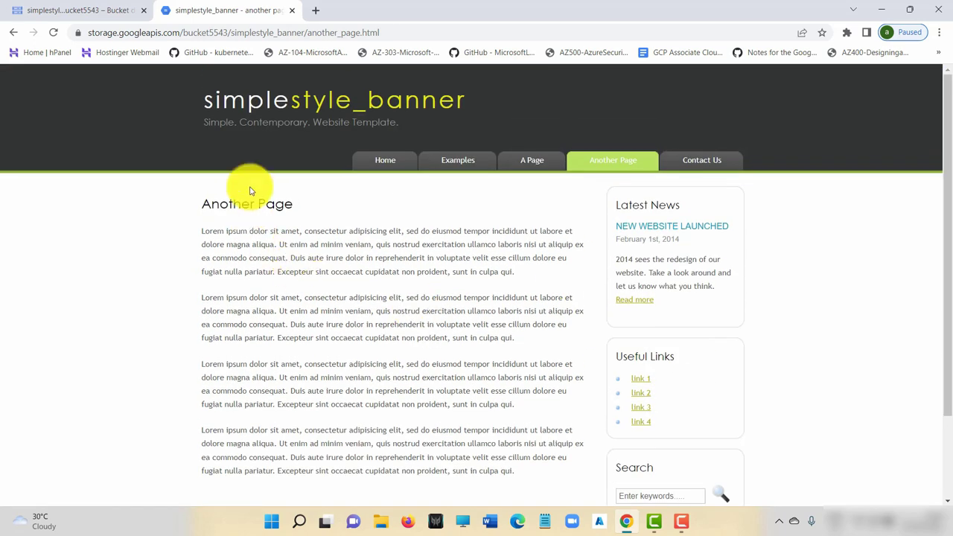
# - Return to the published site's Home page and review its banner, welcome text and sidebar
pyautogui.click(389, 165)
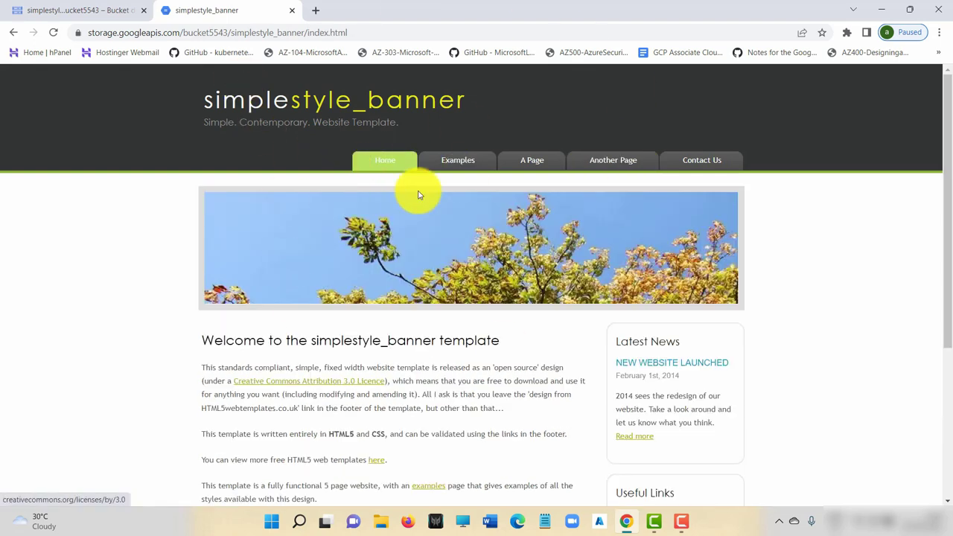
pyautogui.scroll(-3, 733, 362)
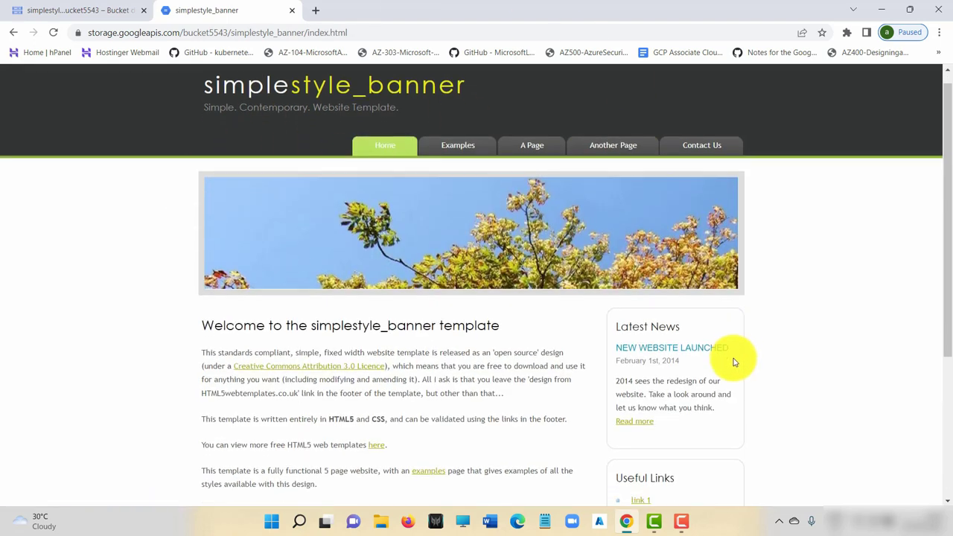
pyautogui.scroll(3, 641, 259)
pyautogui.scroll(1, 8, 119)
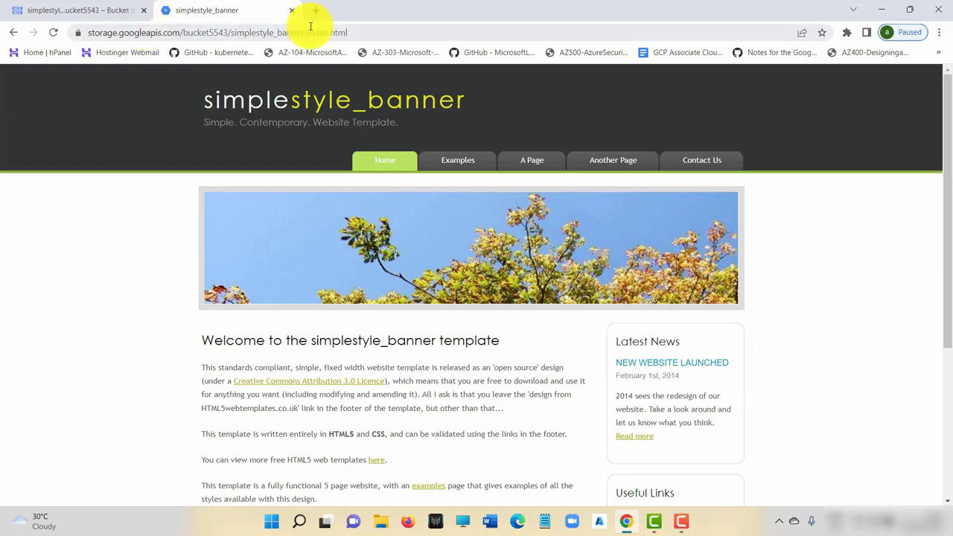